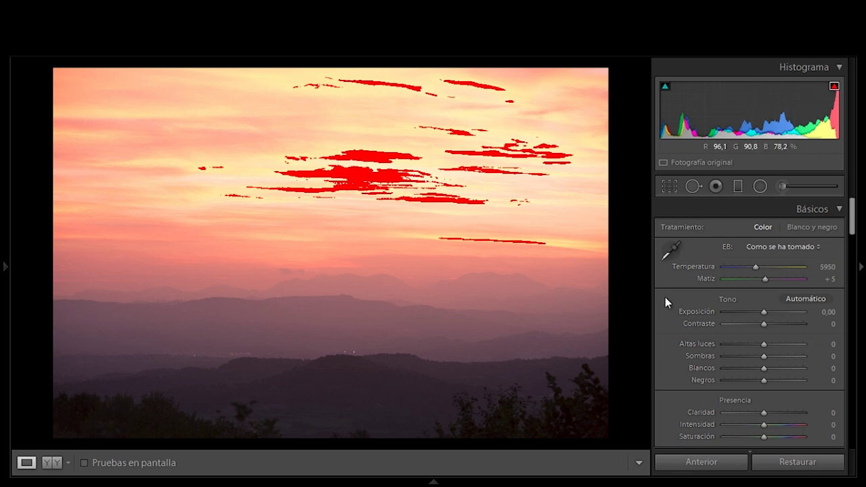
# Test sky clipping by lowering Exposure, reset it to 0,00, then zoom 1:1 on the ridge lights.
pyautogui.moveTo(764, 312); pyautogui.dragTo(754, 313)
pyautogui.doubleClick(754, 313)
pyautogui.click(341, 354)
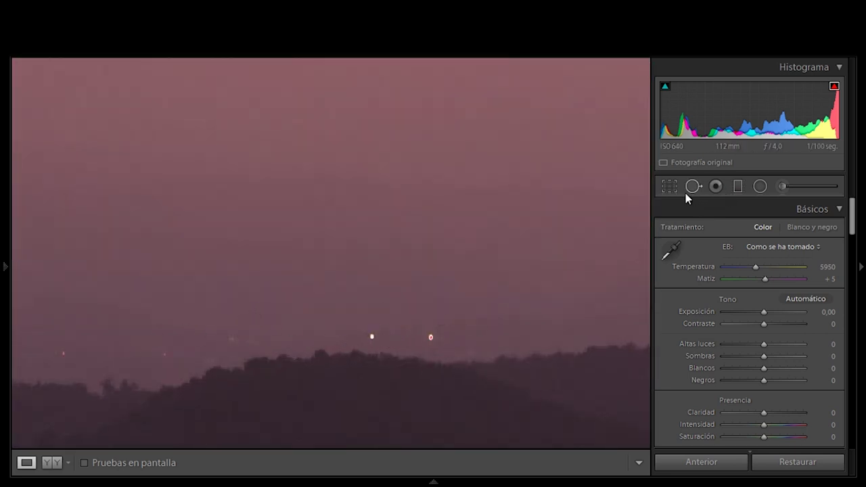
pyautogui.click(551, 276)
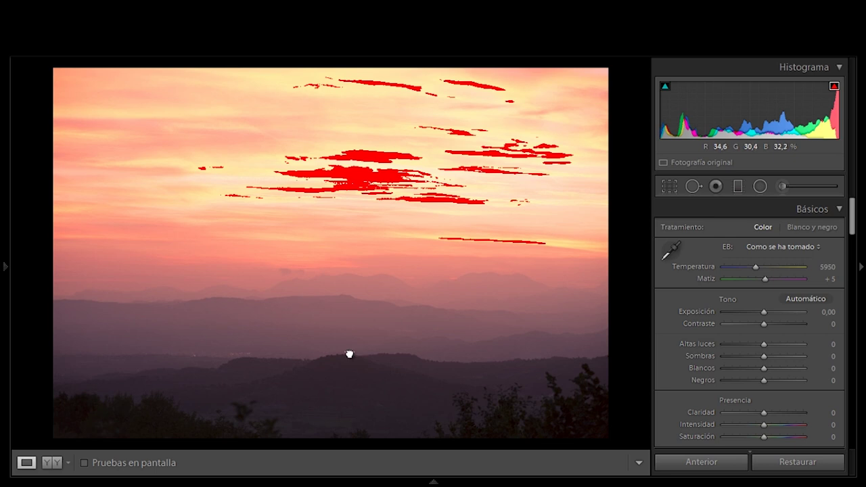
pyautogui.click(350, 353)
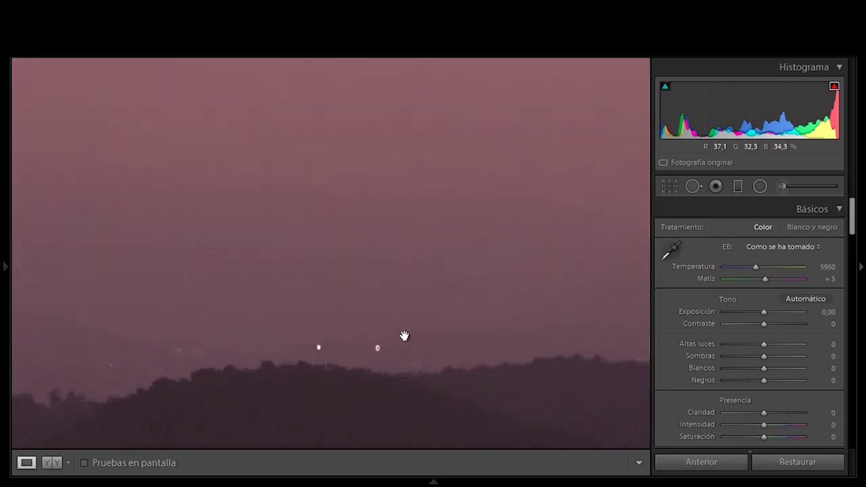
# With a smaller Spot Removal heal brush, heal the two ridge lights and two faint specks.
pyautogui.click(693, 187)
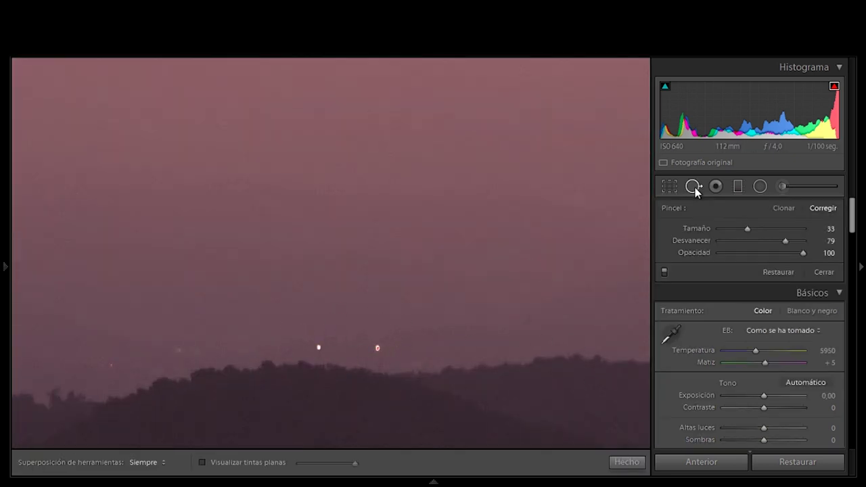
pyautogui.moveTo(742, 228); pyautogui.dragTo(737, 232)
pyautogui.click(377, 348)
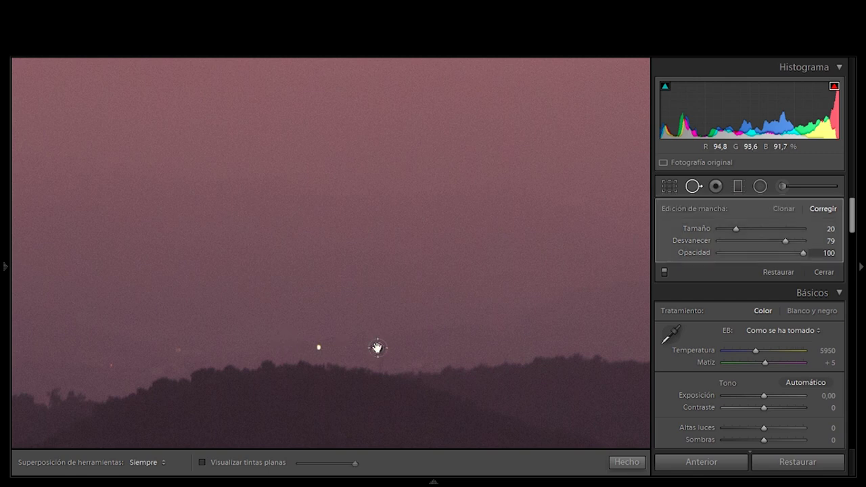
pyautogui.click(319, 346)
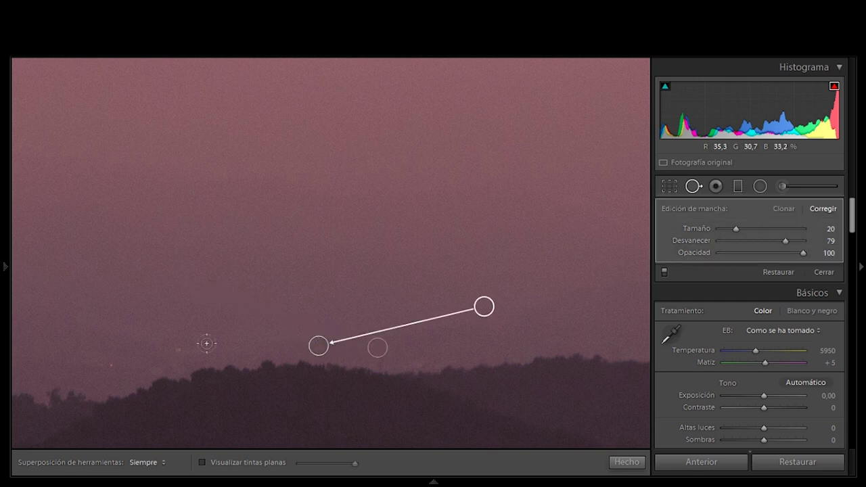
pyautogui.click(174, 349)
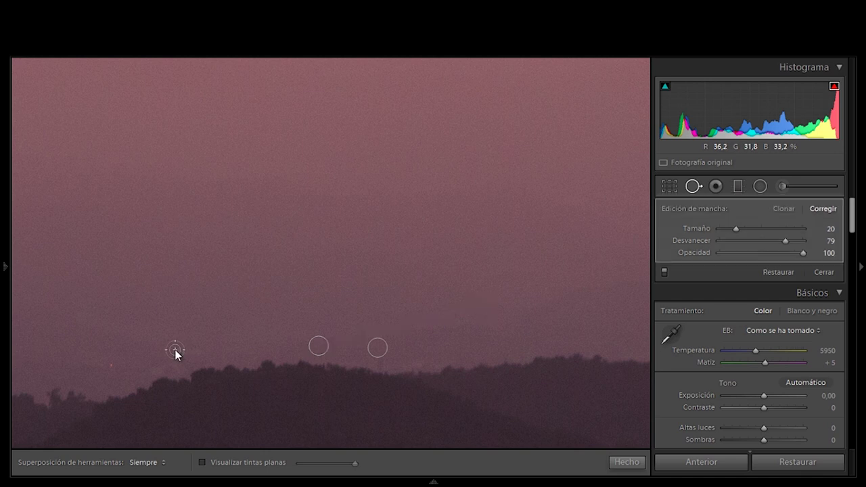
pyautogui.click(112, 364)
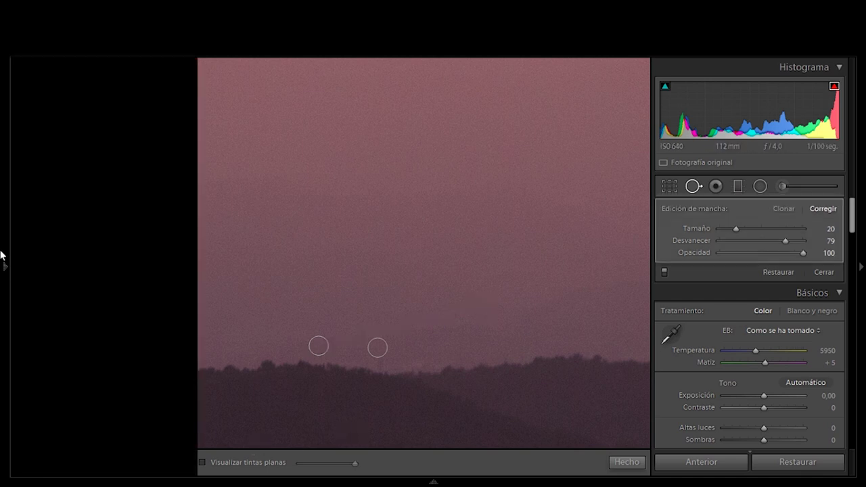
# Heal the right-side speck, the red dot in the haze, and paint over the town lights.
pyautogui.moveTo(107, 182); pyautogui.dragTo(92, 181)
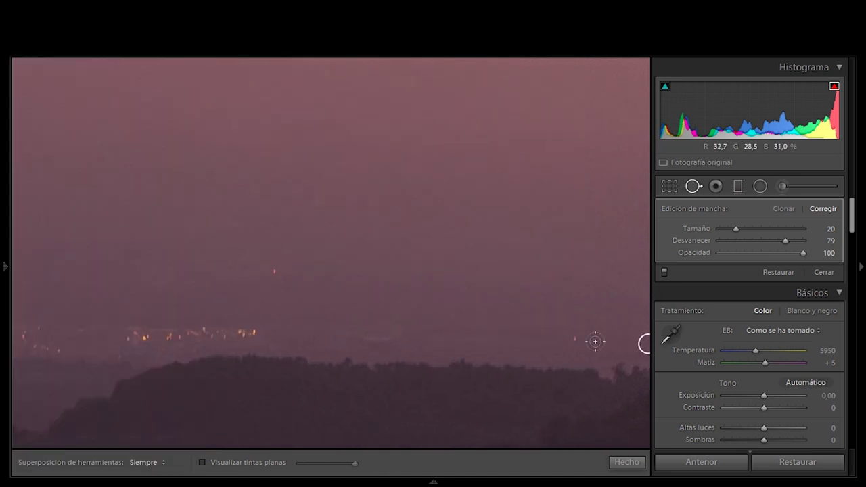
pyautogui.click(572, 339)
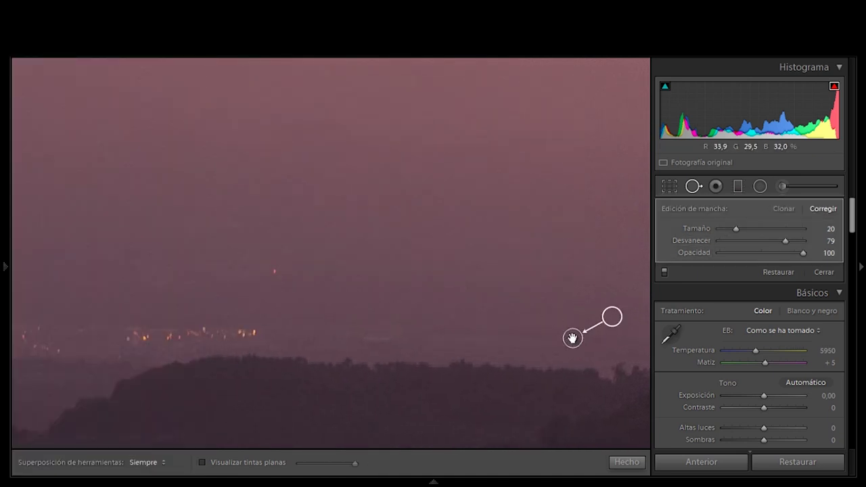
pyautogui.click(274, 271)
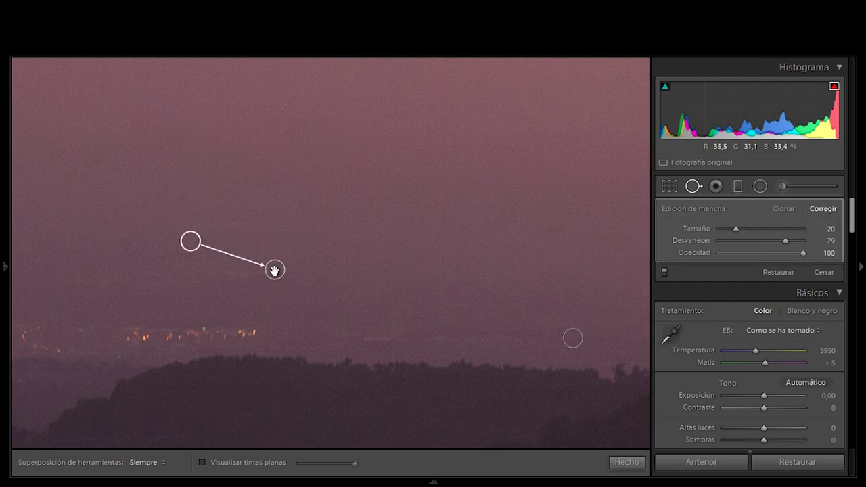
pyautogui.moveTo(254, 333); pyautogui.dragTo(124, 341)
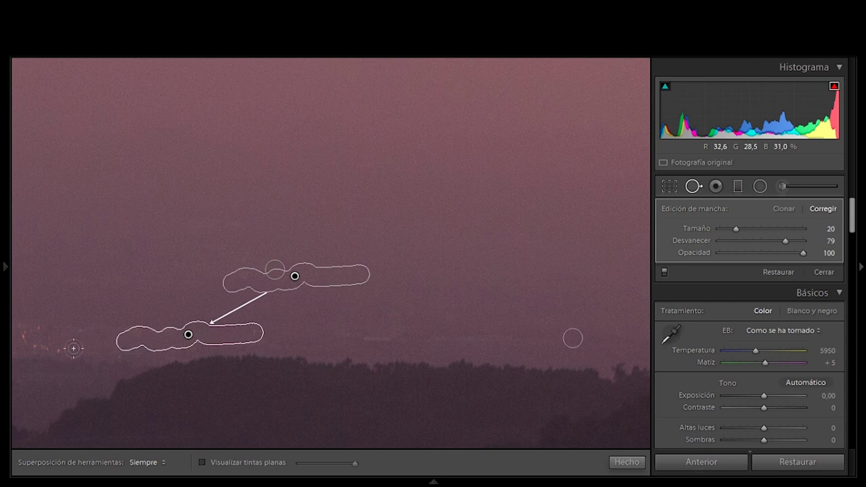
pyautogui.moveTo(56, 350)
pyautogui.mouseDown()
pyautogui.moveTo(43, 350)
pyautogui.moveTo(32, 309)
pyautogui.mouseUp()
pyautogui.click(3, 272)
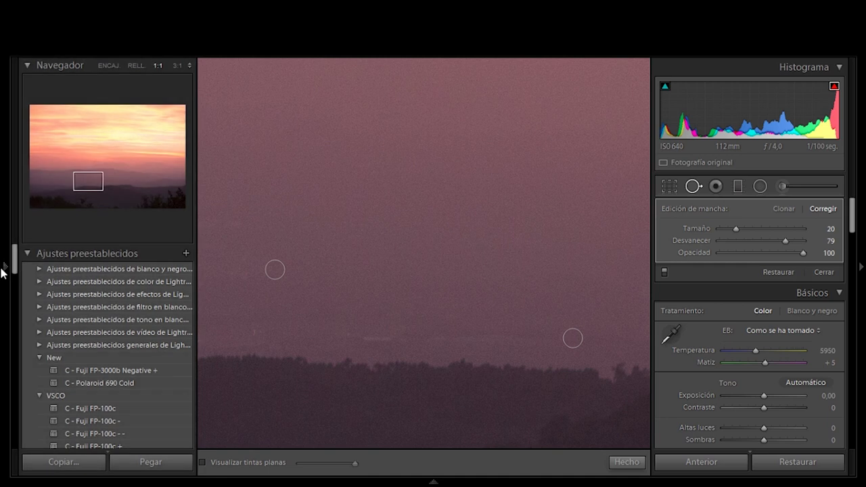
# Move a heal source to cleaner sky and heal the remaining small lights above the ridge.
pyautogui.moveTo(88, 188); pyautogui.dragTo(73, 183)
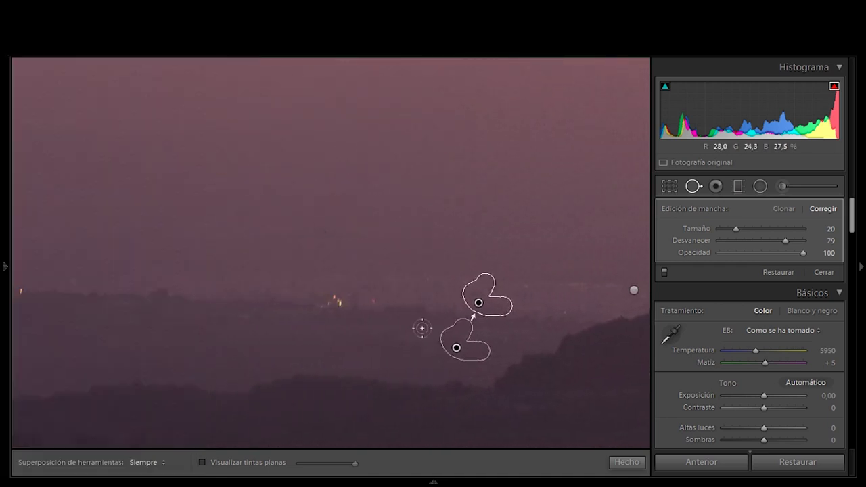
pyautogui.moveTo(455, 350); pyautogui.dragTo(524, 250)
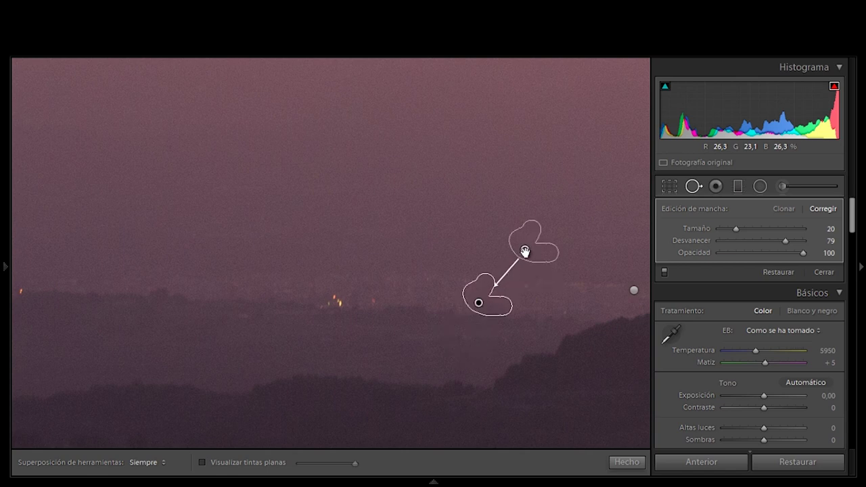
pyautogui.click(372, 298)
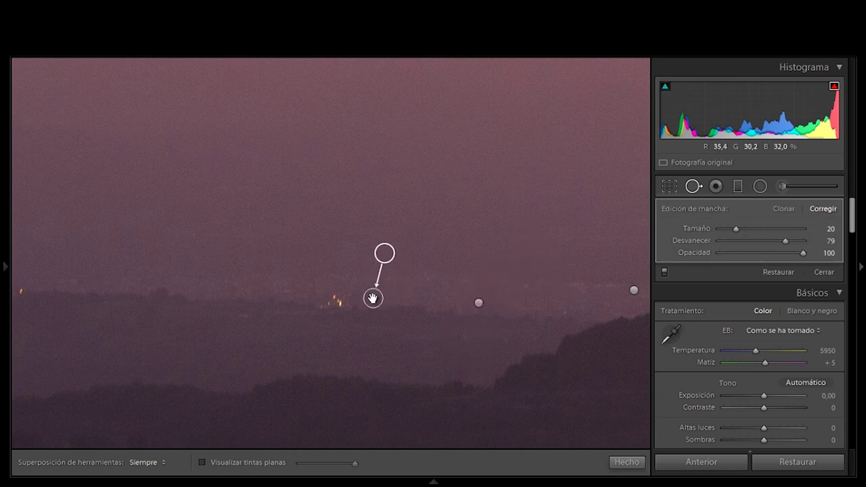
pyautogui.moveTo(336, 300); pyautogui.dragTo(323, 308)
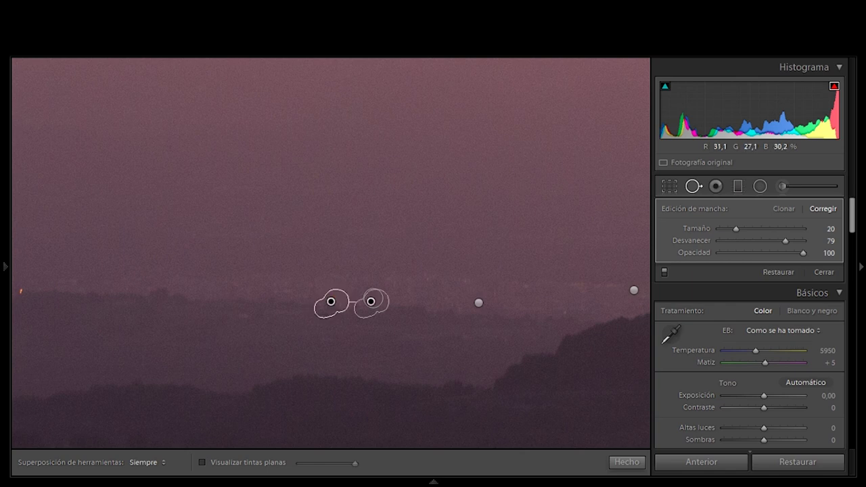
# Heal the specks across the lower hills, red hillside speck and upper ridge, then show the whole photo.
pyautogui.moveTo(65, 182); pyautogui.dragTo(52, 191)
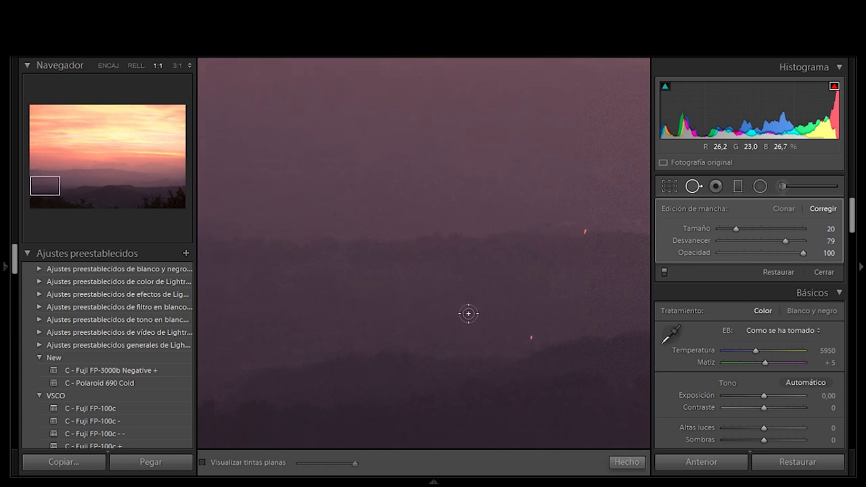
pyautogui.click(530, 337)
pyautogui.click(585, 232)
pyautogui.click(155, 214)
pyautogui.click(36, 373)
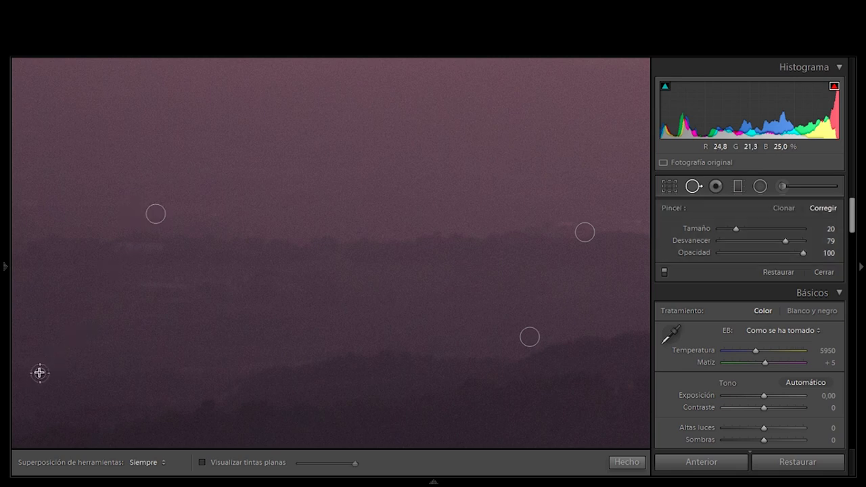
pyautogui.moveTo(59, 197); pyautogui.dragTo(38, 192)
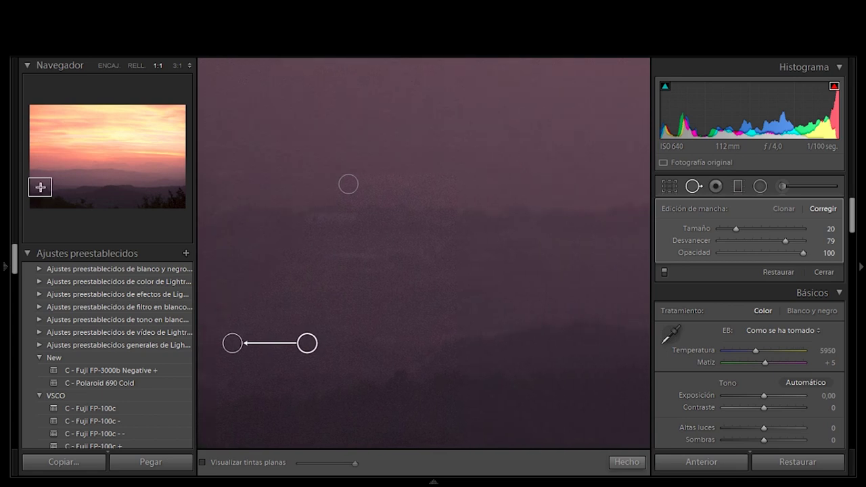
pyautogui.press('z')
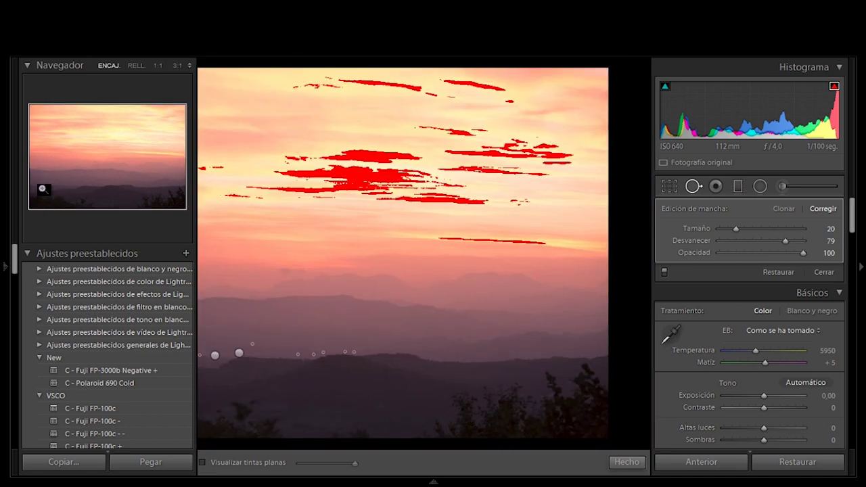
# Close spot removal and briefly inspect the lower trees at 1:1 before returning to the full view.
pyautogui.click(635, 464)
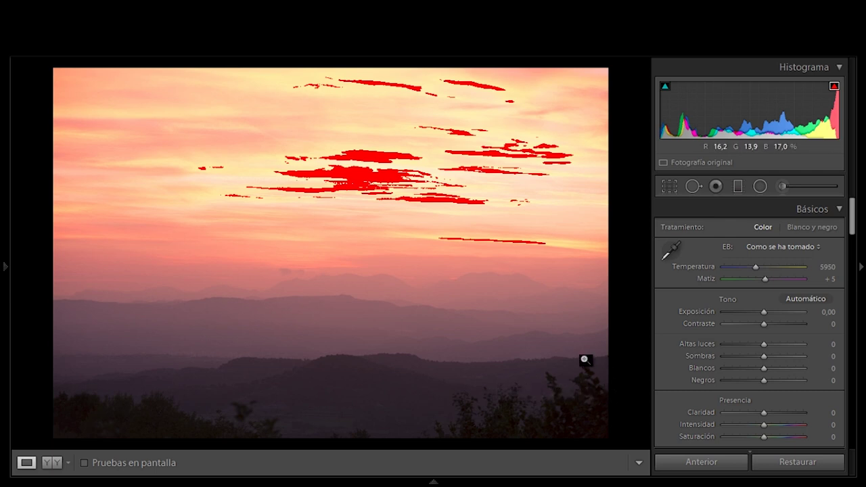
pyautogui.click(584, 394)
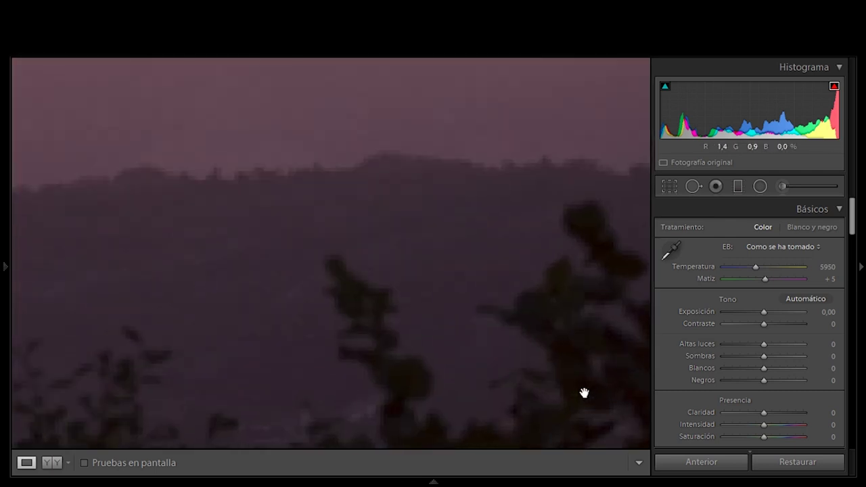
pyautogui.moveTo(583, 394); pyautogui.dragTo(509, 338)
pyautogui.click(509, 338)
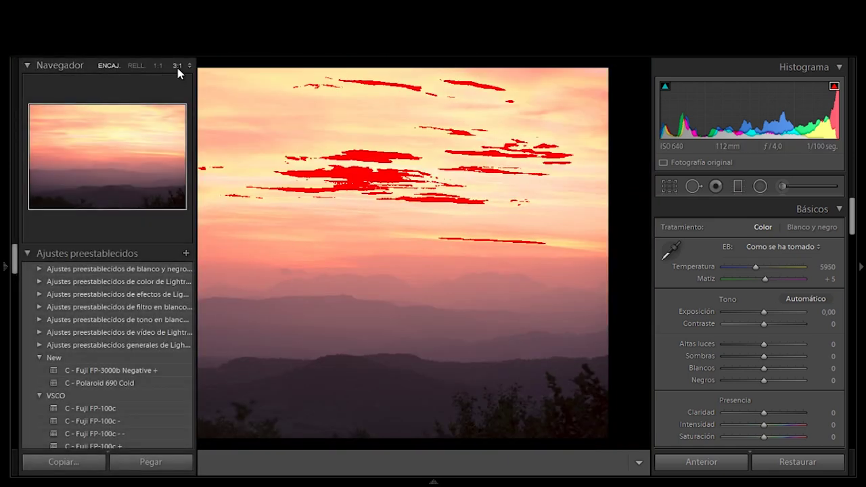
# Set the Navigator zoom to 1:3 and reactivate the Spot Removal tool.
pyautogui.click(177, 66)
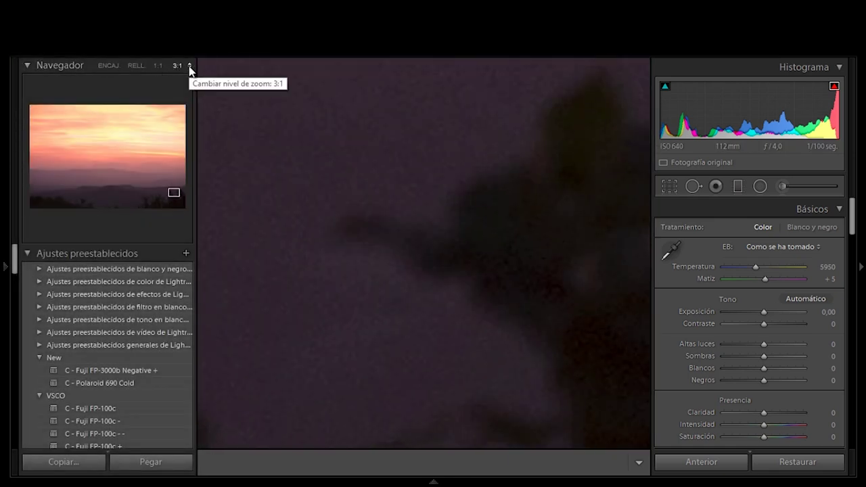
pyautogui.click(190, 65)
pyautogui.click(168, 122)
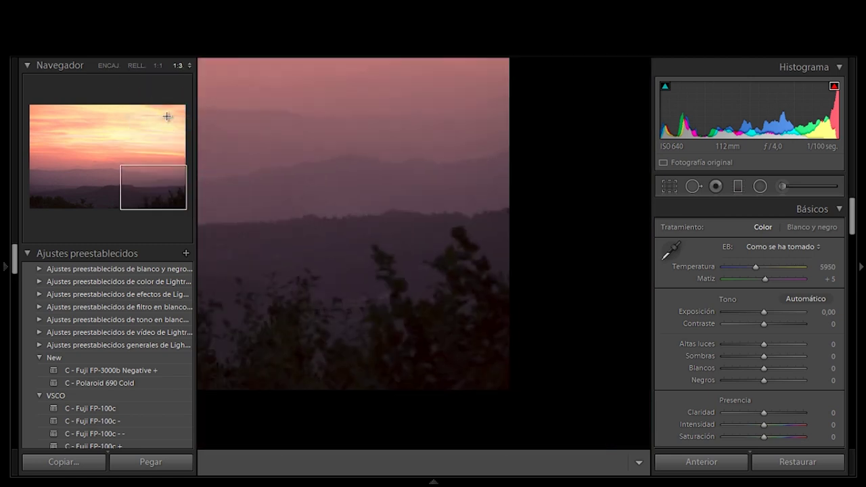
pyautogui.click(693, 187)
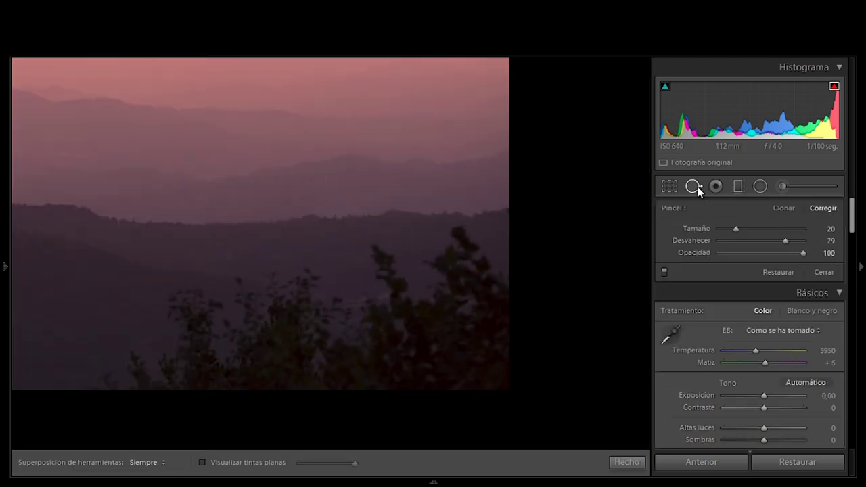
# Paint a size-53 heal spot over the valley haze and move its source to the left.
pyautogui.moveTo(753, 233); pyautogui.dragTo(764, 231)
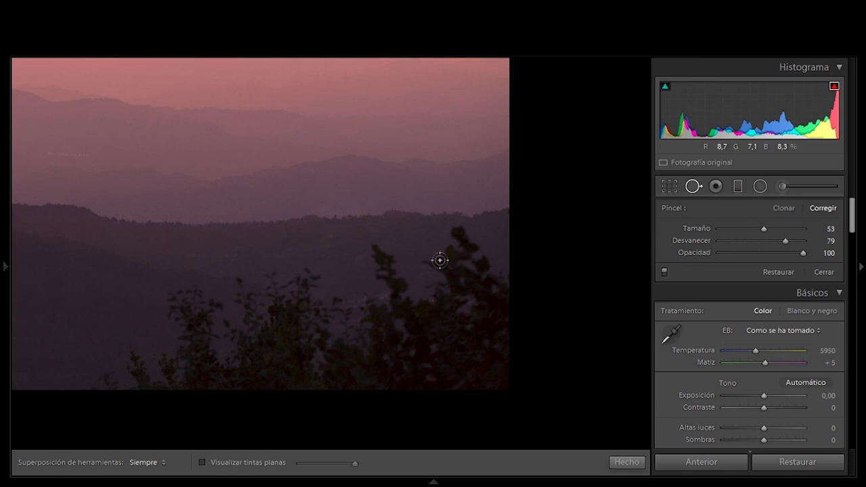
pyautogui.click(375, 248)
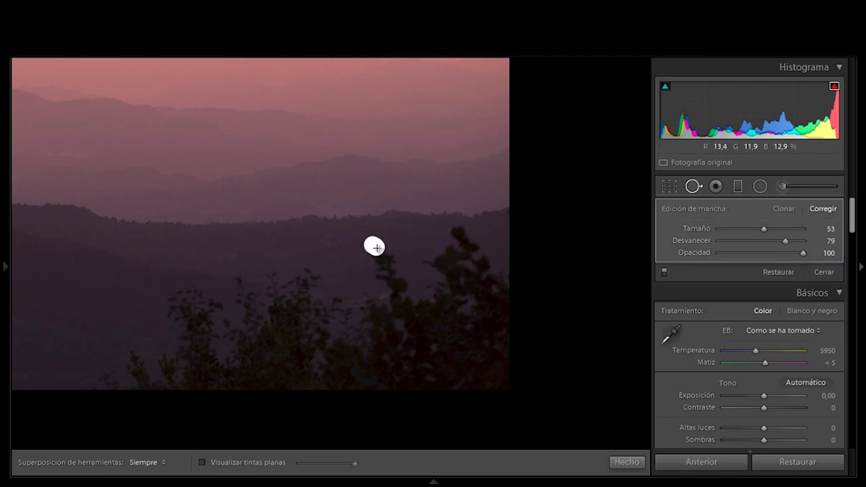
pyautogui.moveTo(391, 261)
pyautogui.mouseDown()
pyautogui.moveTo(402, 279)
pyautogui.moveTo(393, 289)
pyautogui.moveTo(382, 264)
pyautogui.mouseUp()
pyautogui.moveTo(254, 268); pyautogui.dragTo(108, 313)
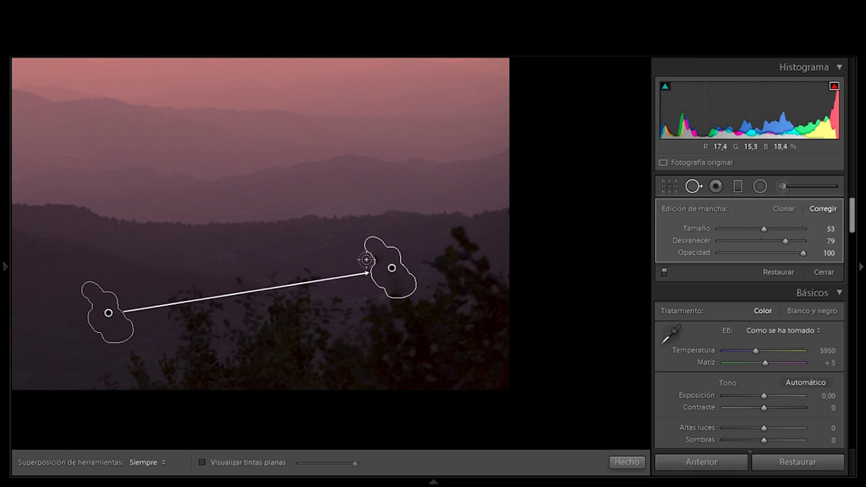
# Paint a second spot near the right-hand trees, resample it lower left, and switch it to Clone.
pyautogui.moveTo(366, 257)
pyautogui.mouseDown()
pyautogui.moveTo(399, 284)
pyautogui.moveTo(434, 264)
pyautogui.mouseUp()
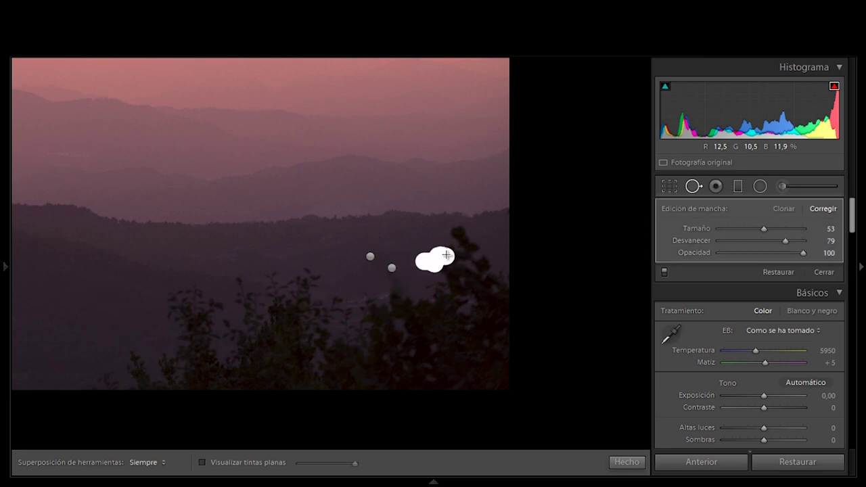
pyautogui.moveTo(455, 252); pyautogui.dragTo(453, 234)
pyautogui.moveTo(448, 270)
pyautogui.mouseDown()
pyautogui.moveTo(469, 261)
pyautogui.moveTo(464, 273)
pyautogui.moveTo(503, 272)
pyautogui.mouseUp()
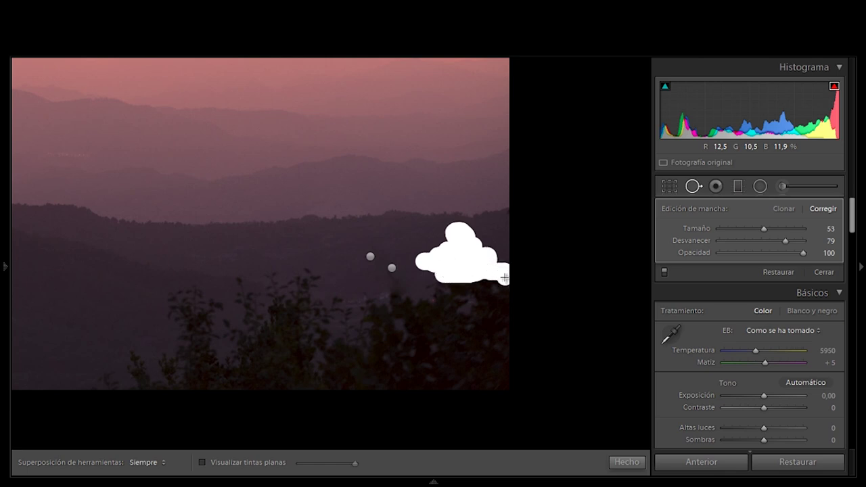
pyautogui.moveTo(469, 279); pyautogui.dragTo(428, 283)
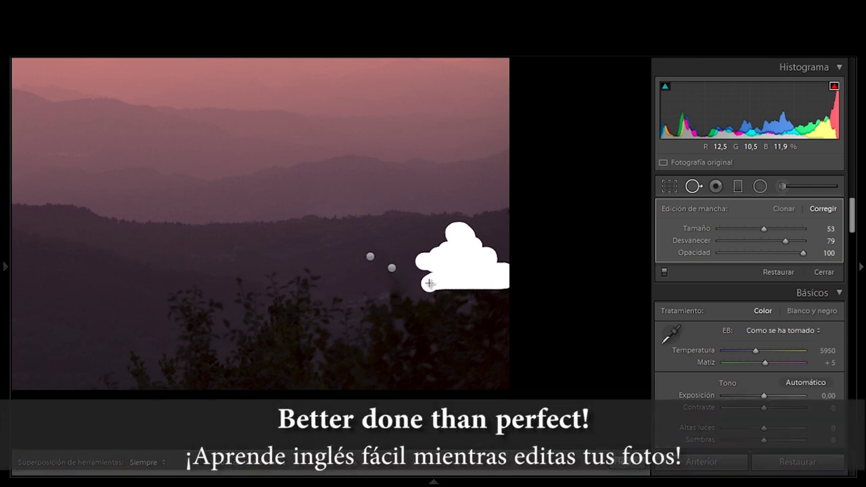
pyautogui.moveTo(429, 282); pyautogui.dragTo(428, 284)
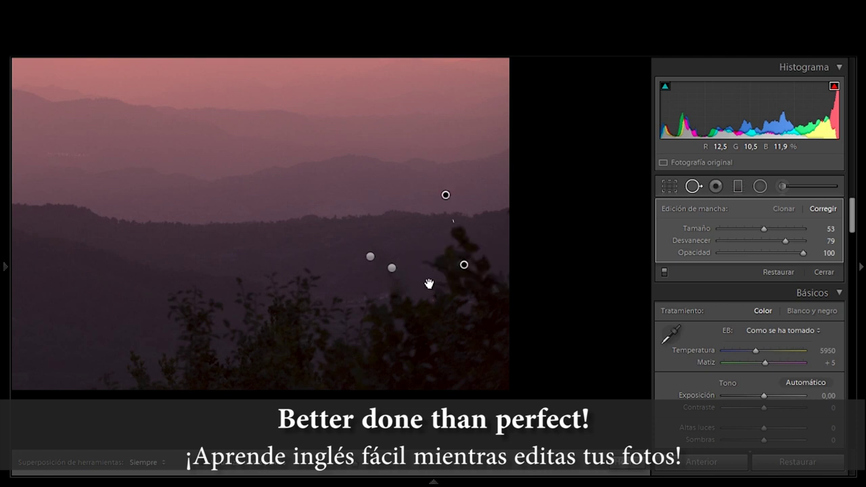
pyautogui.moveTo(275, 227)
pyautogui.mouseDown()
pyautogui.moveTo(68, 294)
pyautogui.moveTo(69, 329)
pyautogui.mouseUp()
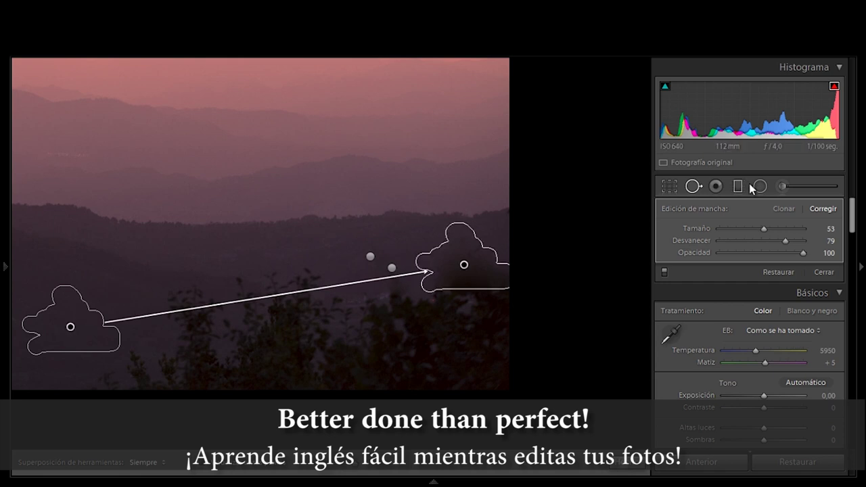
pyautogui.click(778, 205)
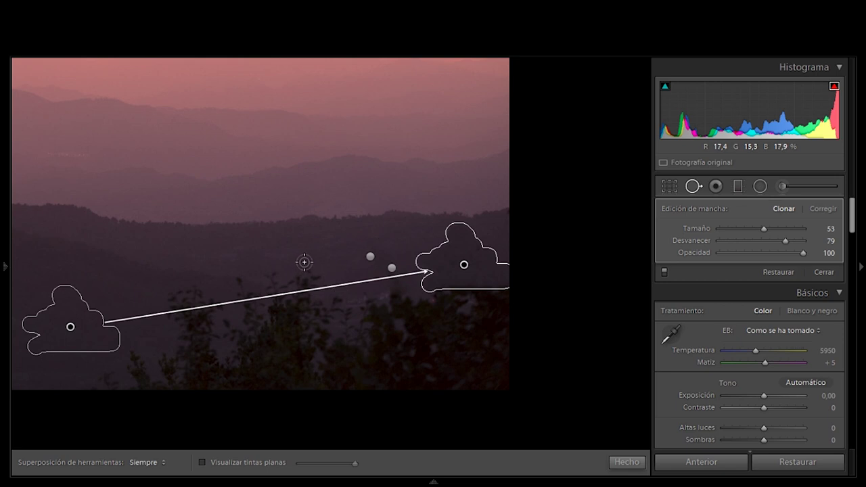
# Clone out hillside spots with adjusted sources, then delete the unwanted spot near the right edge.
pyautogui.moveTo(304, 273)
pyautogui.mouseDown()
pyautogui.moveTo(308, 295)
pyautogui.moveTo(299, 298)
pyautogui.mouseUp()
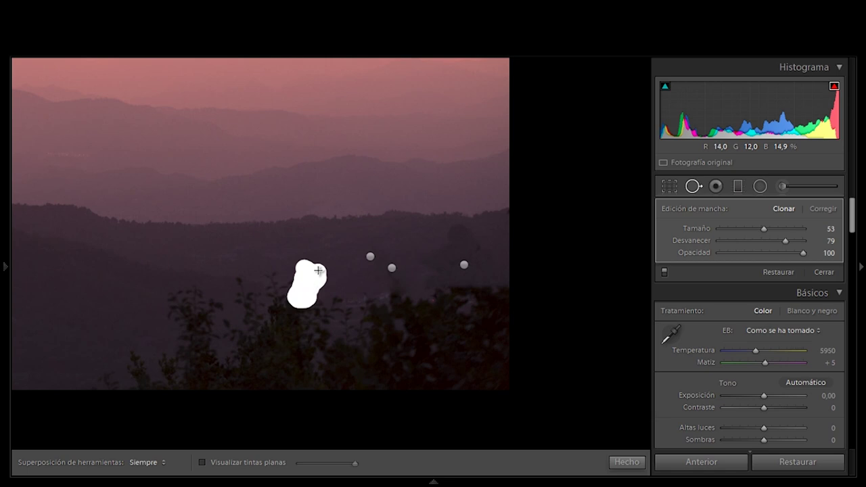
pyautogui.moveTo(350, 259); pyautogui.dragTo(463, 251)
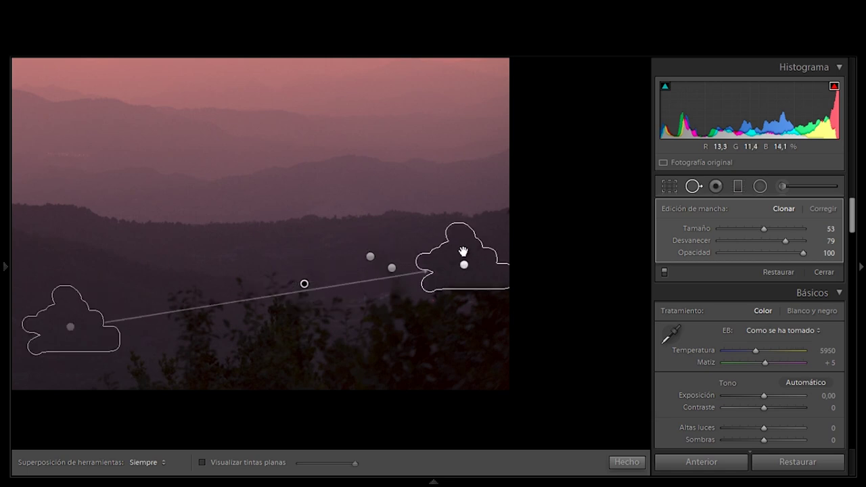
pyautogui.press('Escape')
pyautogui.moveTo(274, 271); pyautogui.dragTo(268, 277)
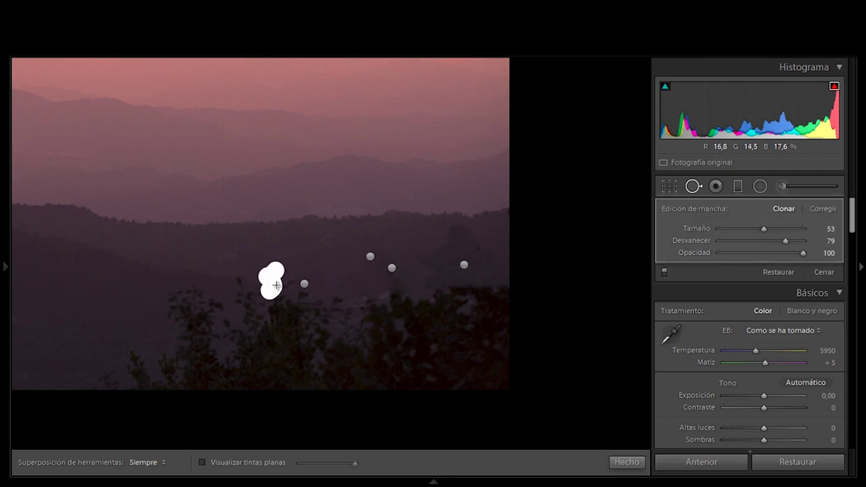
pyautogui.moveTo(276, 284); pyautogui.dragTo(244, 253)
pyautogui.click(237, 278)
pyautogui.click(437, 275)
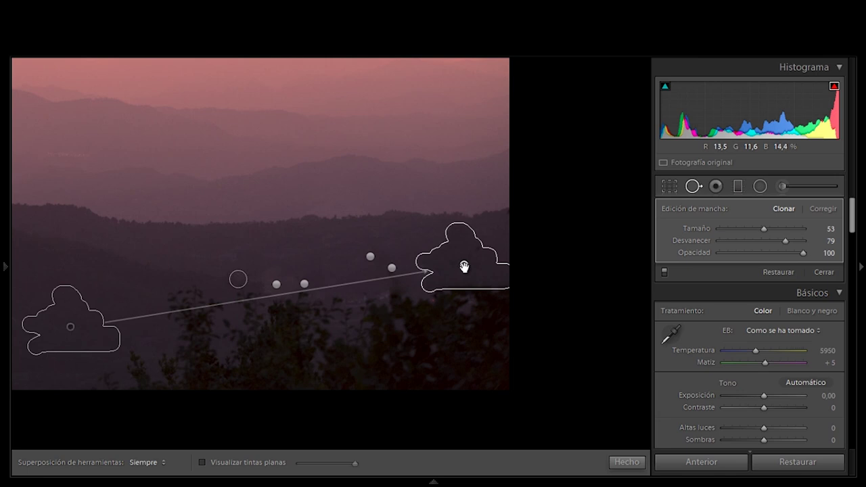
pyautogui.press('Delete')
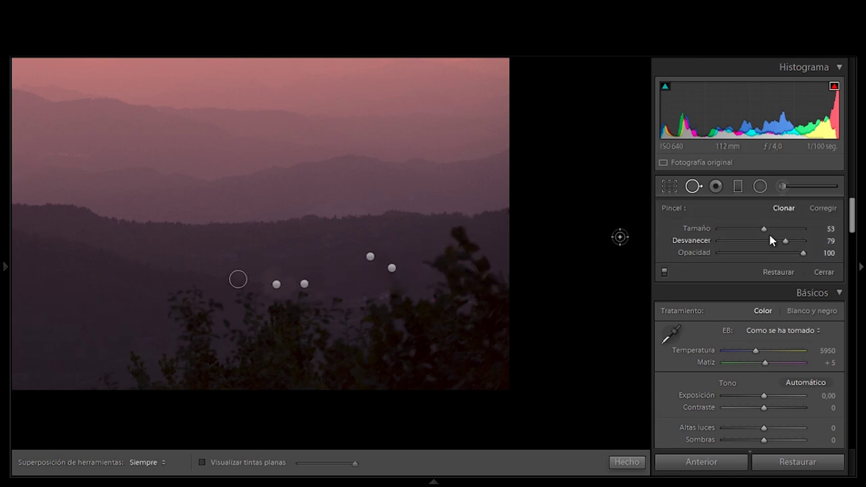
# Enlarge the brush to size 61 and clone spots on the right-hand ridge, resampling one up-right.
pyautogui.moveTo(765, 233); pyautogui.dragTo(767, 235)
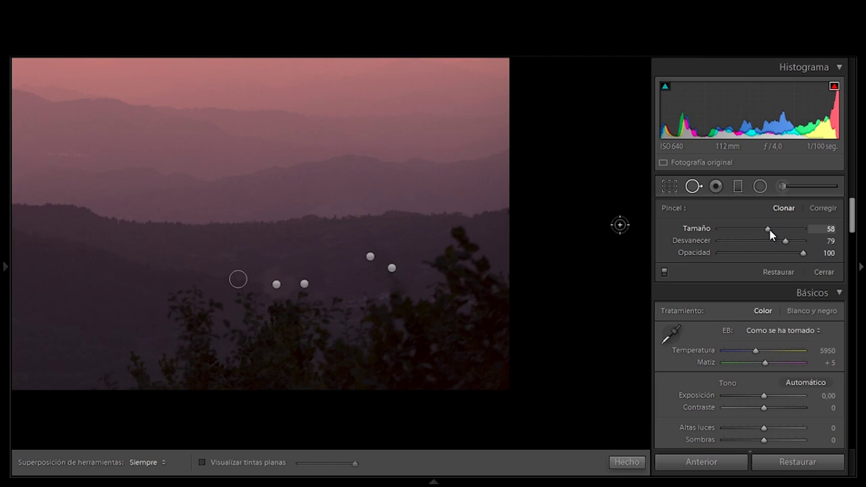
pyautogui.click(454, 234)
pyautogui.moveTo(453, 232)
pyautogui.mouseDown()
pyautogui.moveTo(419, 268)
pyautogui.moveTo(447, 251)
pyautogui.moveTo(438, 263)
pyautogui.mouseUp()
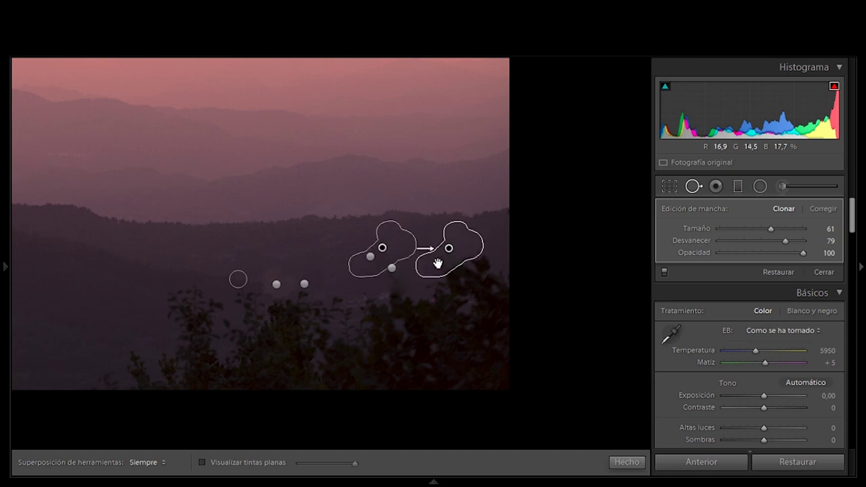
pyautogui.moveTo(483, 253)
pyautogui.mouseDown()
pyautogui.moveTo(429, 280)
pyautogui.moveTo(478, 264)
pyautogui.mouseUp()
pyautogui.moveTo(265, 298)
pyautogui.mouseDown()
pyautogui.moveTo(306, 266)
pyautogui.moveTo(341, 256)
pyautogui.mouseUp()
# Clone spots near the right edge and across the trees, then close spot removal.
pyautogui.moveTo(496, 264)
pyautogui.mouseDown()
pyautogui.moveTo(473, 272)
pyautogui.moveTo(506, 272)
pyautogui.moveTo(446, 282)
pyautogui.moveTo(378, 254)
pyautogui.mouseUp()
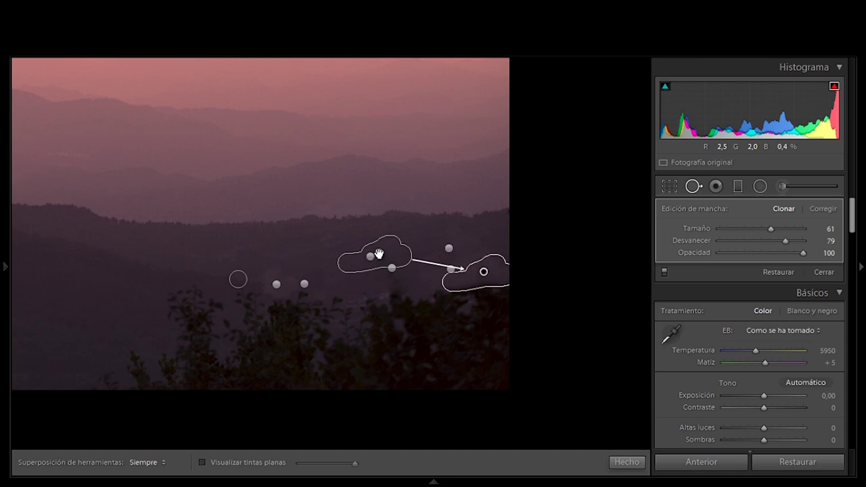
pyautogui.moveTo(490, 242)
pyautogui.mouseDown()
pyautogui.moveTo(499, 259)
pyautogui.moveTo(477, 242)
pyautogui.mouseUp()
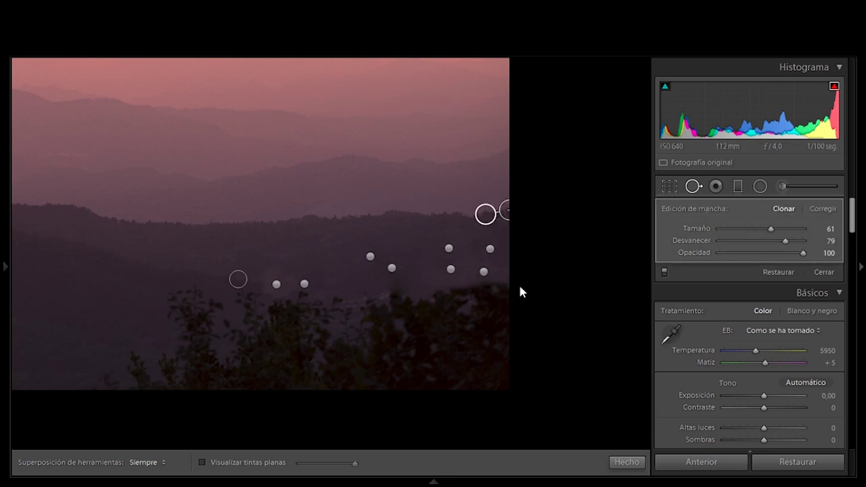
pyautogui.moveTo(368, 286); pyautogui.dragTo(400, 275)
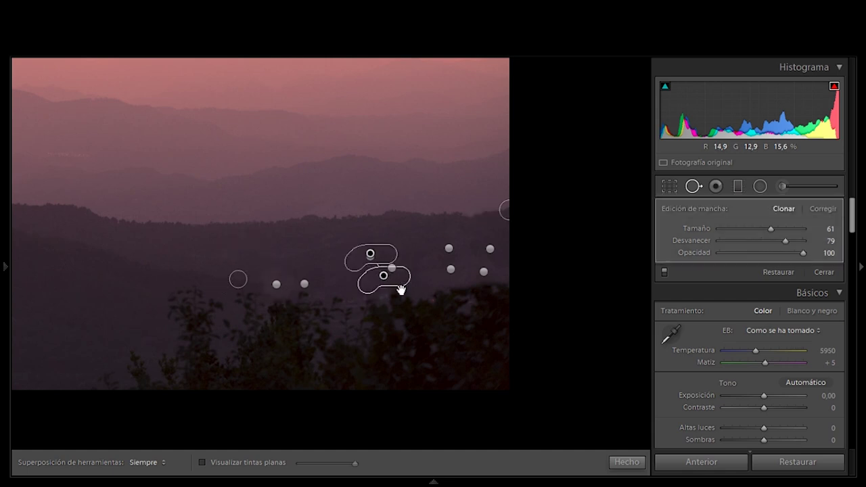
pyautogui.click(629, 461)
pyautogui.click(413, 329)
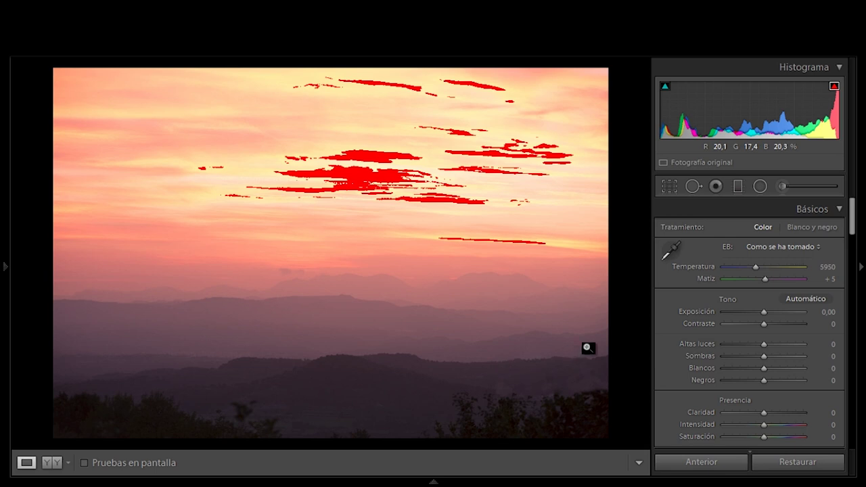
# Zoom 1:1 onto the distant hills and bring back the Spot Removal tool.
pyautogui.click(504, 394)
pyautogui.moveTo(503, 394); pyautogui.dragTo(460, 282)
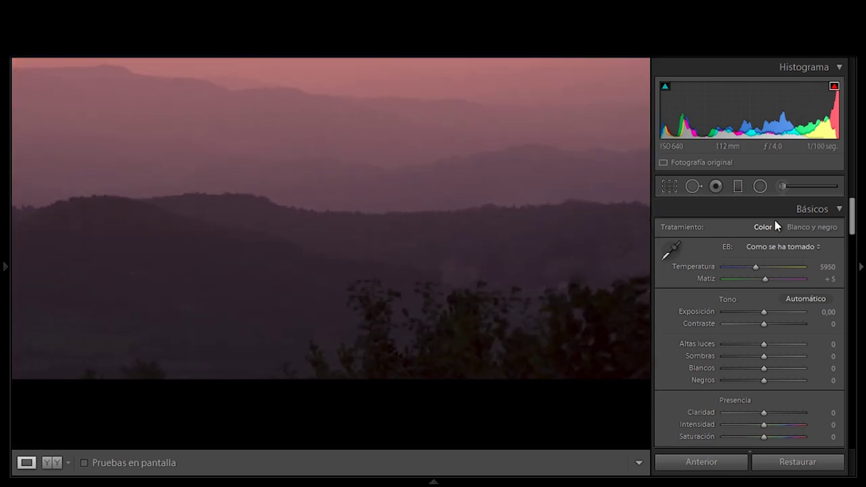
pyautogui.click(781, 187)
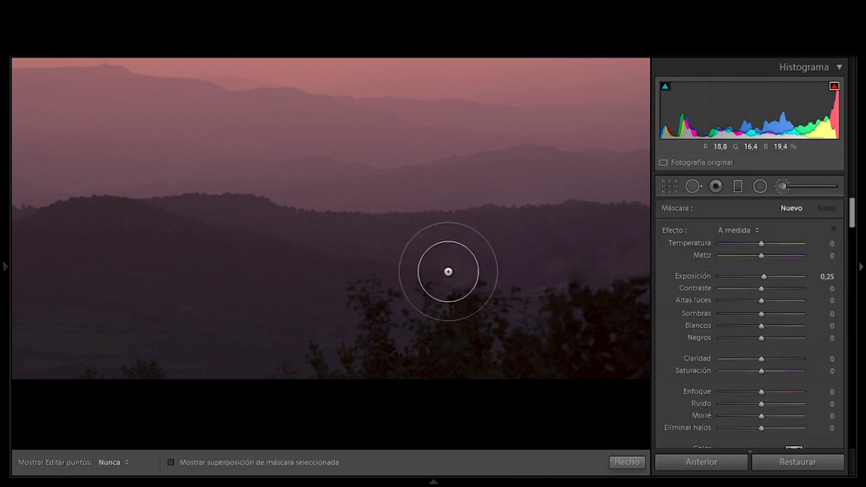
pyautogui.click(693, 186)
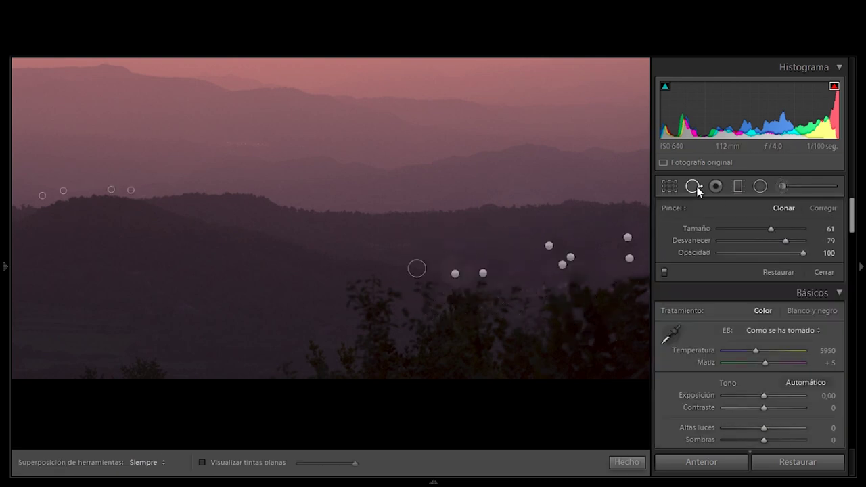
# Shift the middle spot and its sample area to the right, then close spot removal and fit the photo.
pyautogui.click(453, 274)
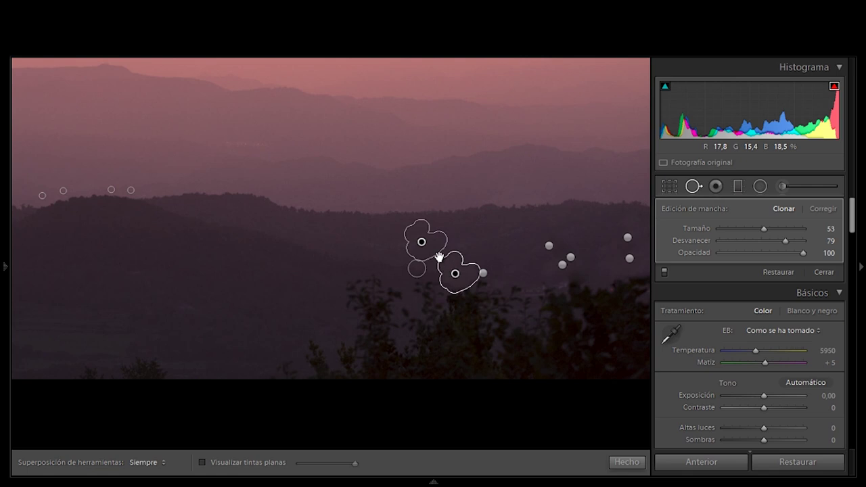
pyautogui.moveTo(422, 241); pyautogui.dragTo(507, 259)
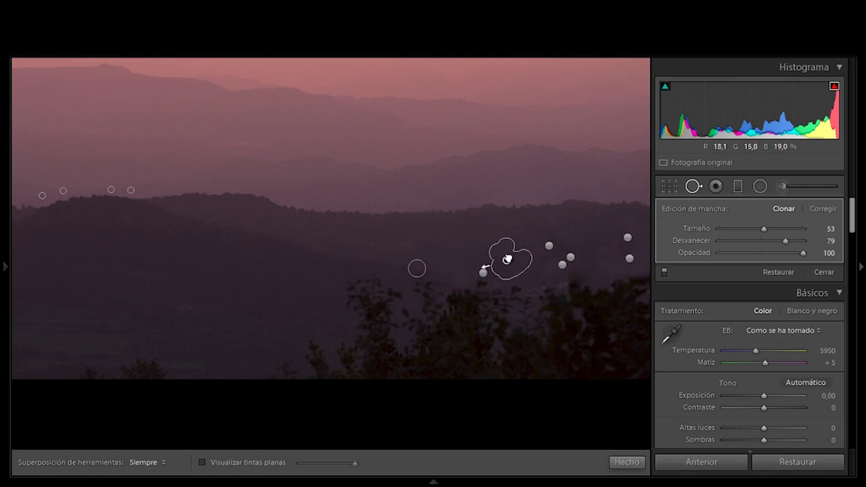
pyautogui.moveTo(511, 255); pyautogui.dragTo(628, 273)
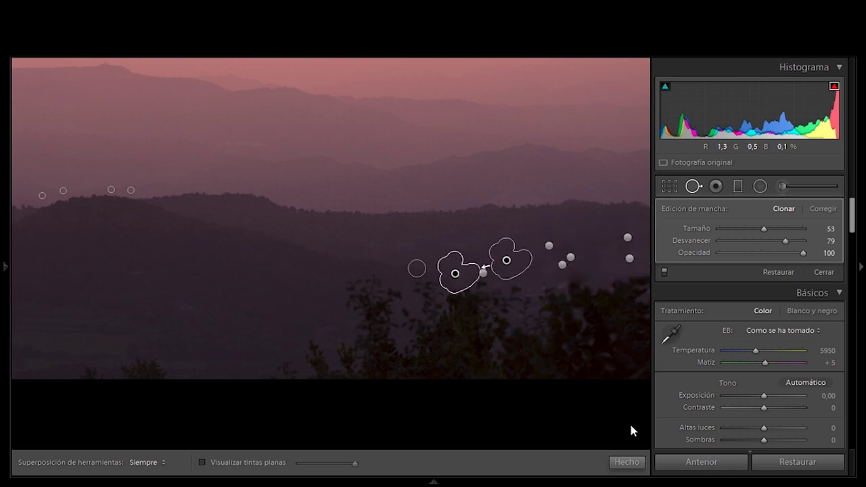
pyautogui.click(626, 462)
pyautogui.click(580, 340)
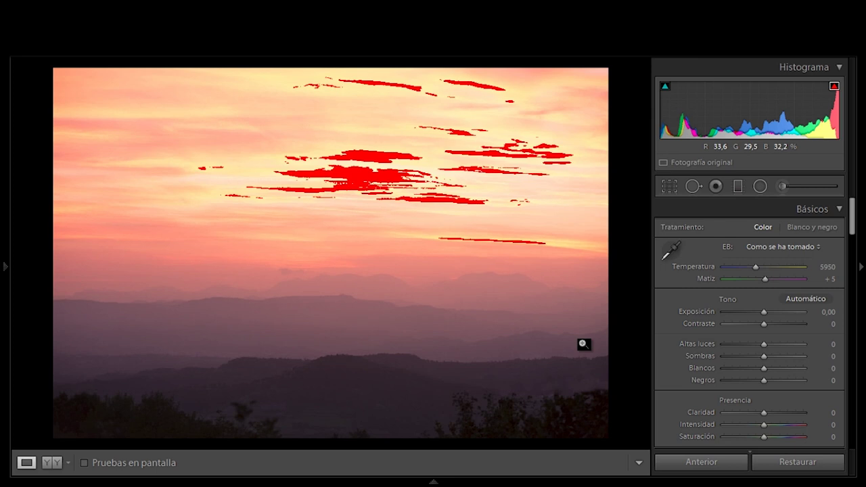
# Crop the photo to 16 x 9, shifting it down to keep more sky, and apply.
pyautogui.click(668, 186)
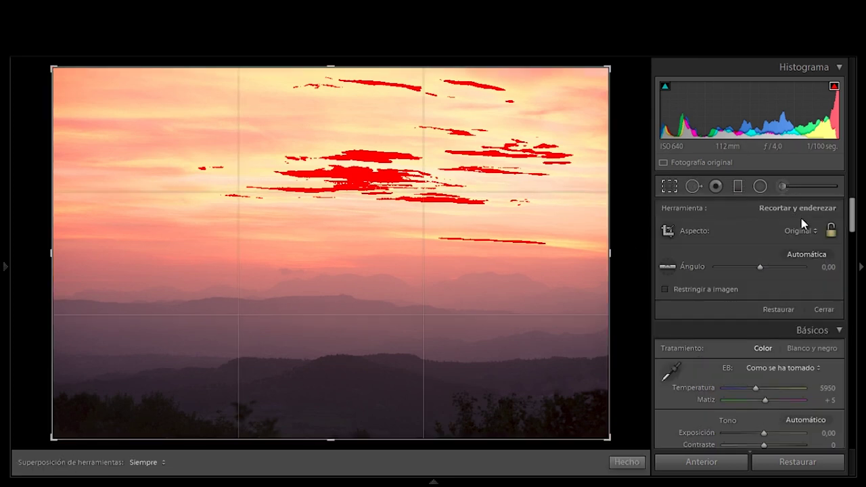
pyautogui.click(803, 226)
pyautogui.click(732, 382)
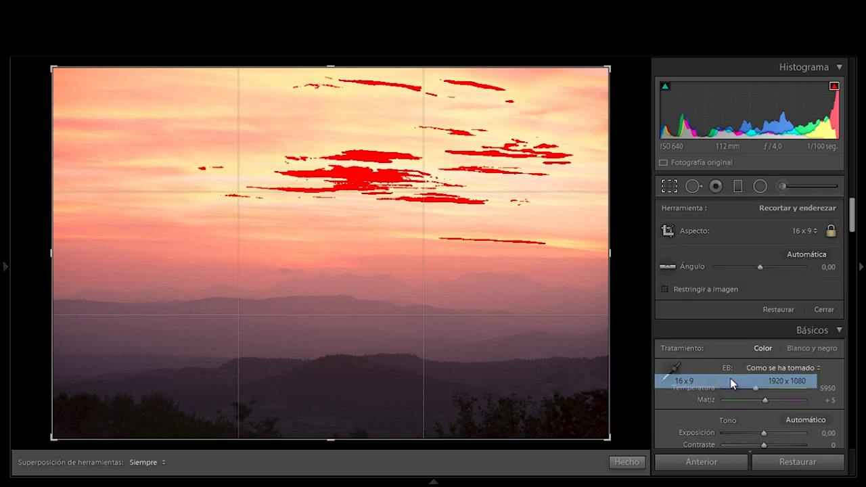
pyautogui.moveTo(538, 289); pyautogui.dragTo(540, 305)
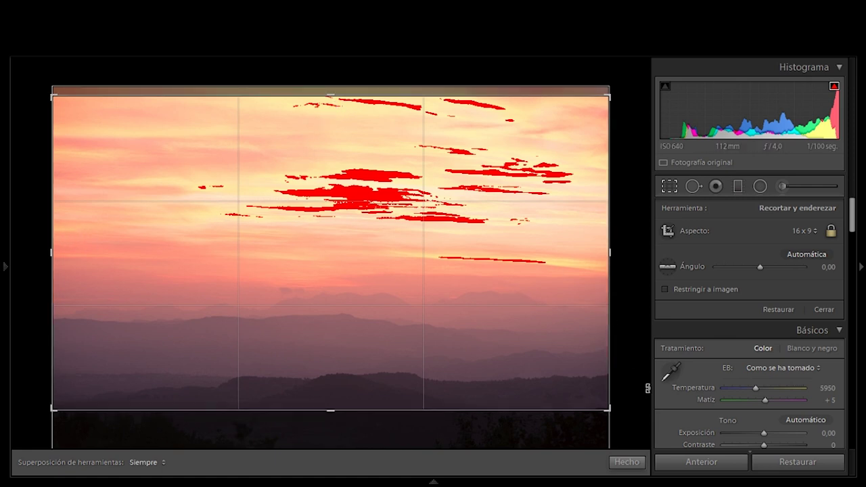
pyautogui.click(628, 464)
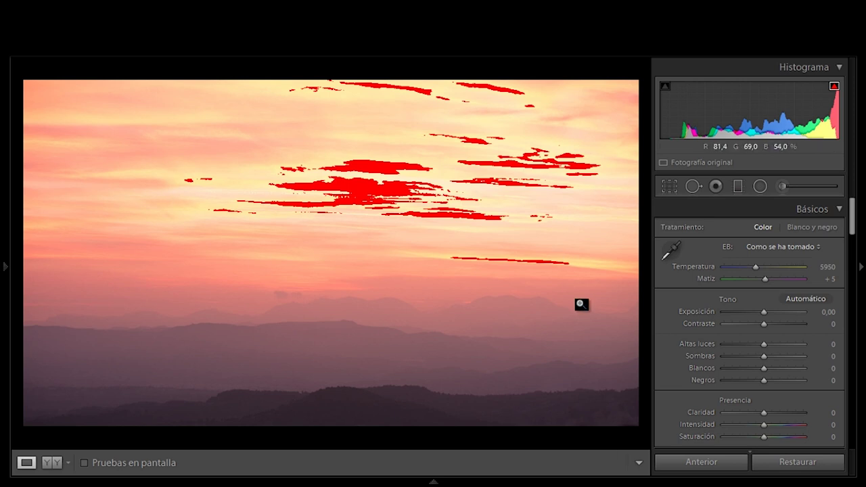
# Draw a graduated filter across the sky with Exposure −0,31, Temperature −6 and Saturation −14.
pyautogui.click(737, 186)
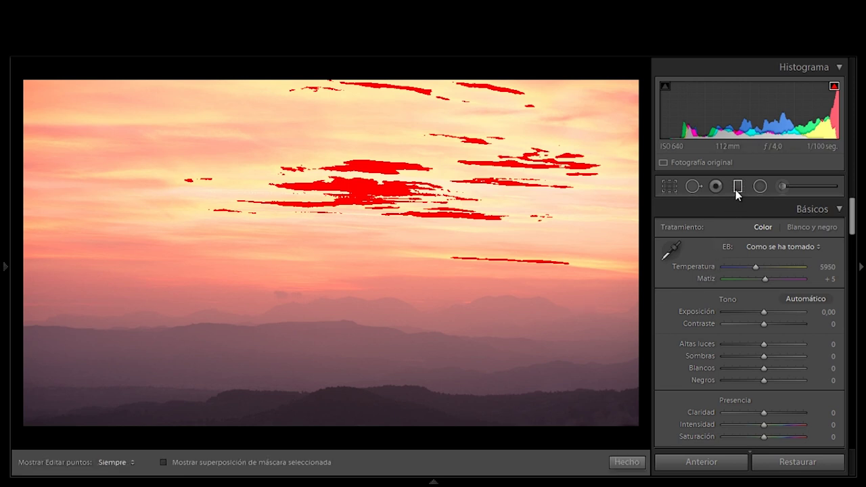
pyautogui.moveTo(764, 276); pyautogui.dragTo(758, 276)
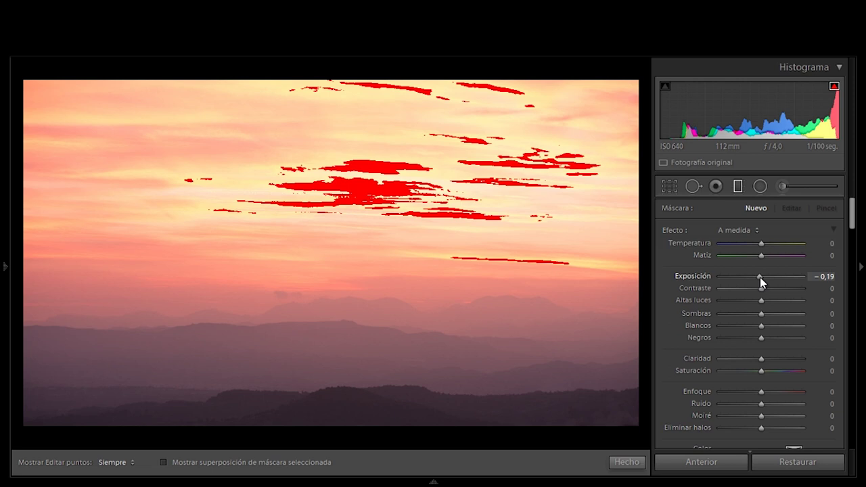
pyautogui.moveTo(363, 254)
pyautogui.mouseDown()
pyautogui.moveTo(363, 304)
pyautogui.moveTo(374, 336)
pyautogui.mouseUp()
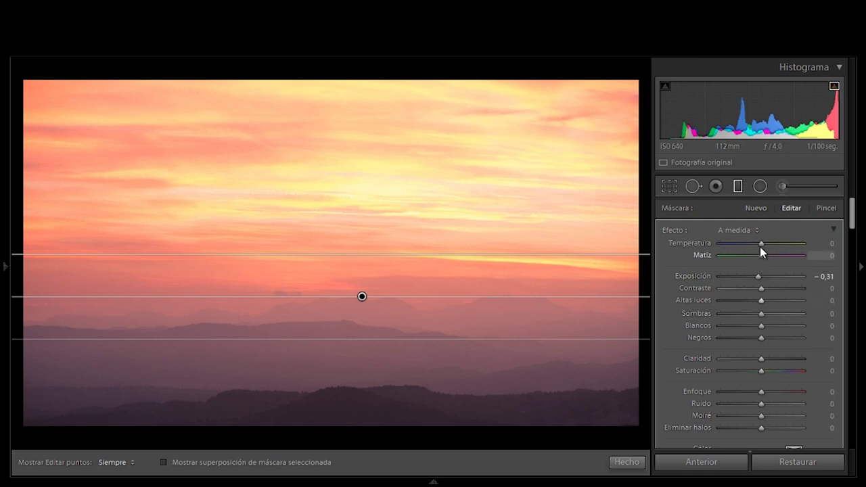
pyautogui.moveTo(761, 244); pyautogui.dragTo(761, 244)
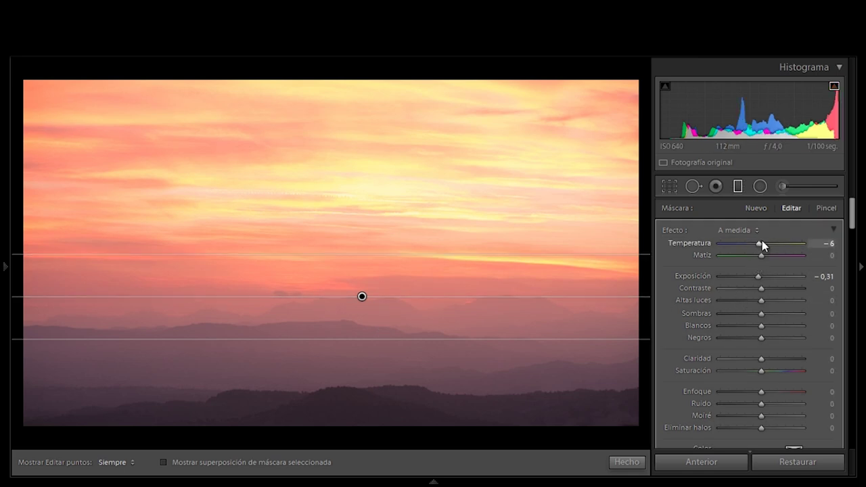
pyautogui.moveTo(757, 371); pyautogui.dragTo(757, 370)
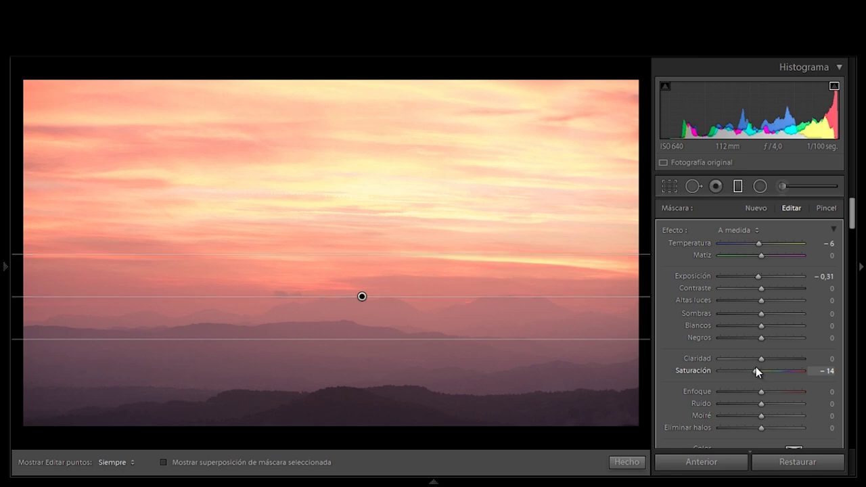
pyautogui.click(627, 462)
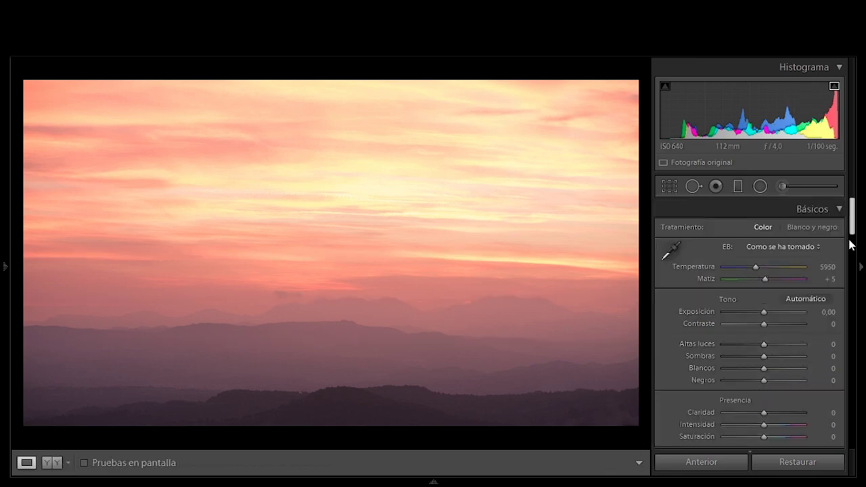
# Scroll the Develop panels down toward Lens Corrections and back up to Basic.
pyautogui.moveTo(853, 217); pyautogui.dragTo(855, 405)
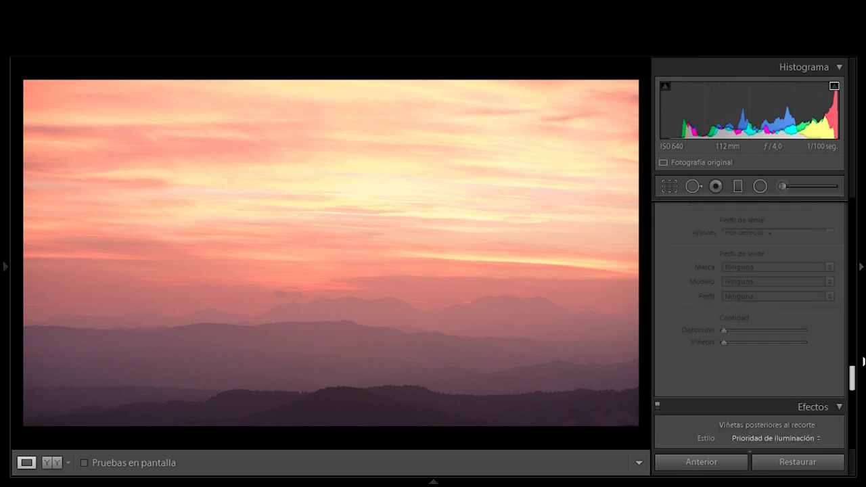
pyautogui.scroll(5, 812, 323)
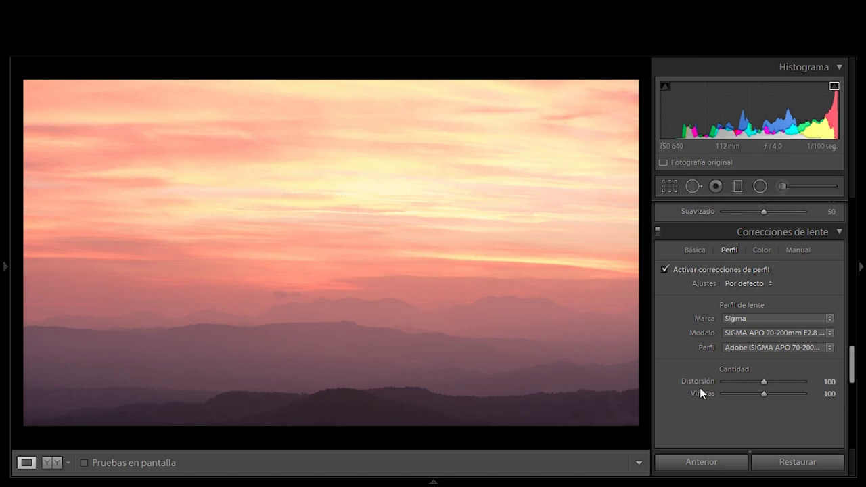
pyautogui.moveTo(851, 367); pyautogui.dragTo(851, 206)
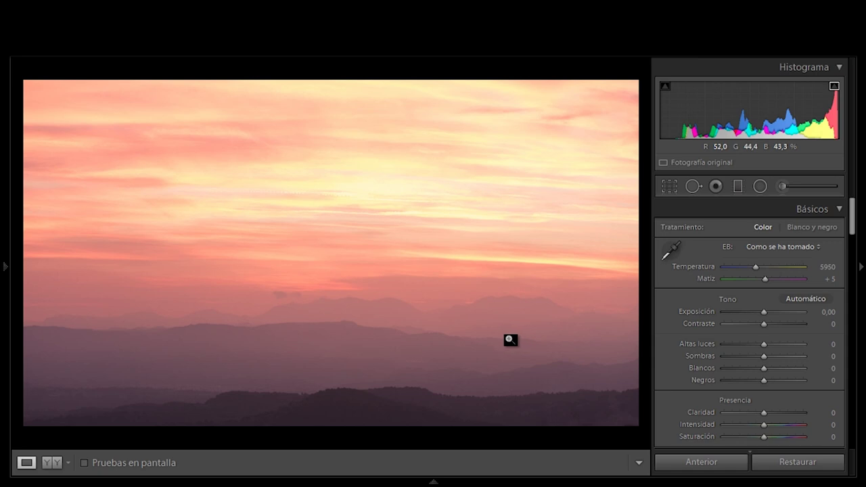
# Set Contrast to +57 and Vibrance to −14 in the Basic panel.
pyautogui.click(791, 326)
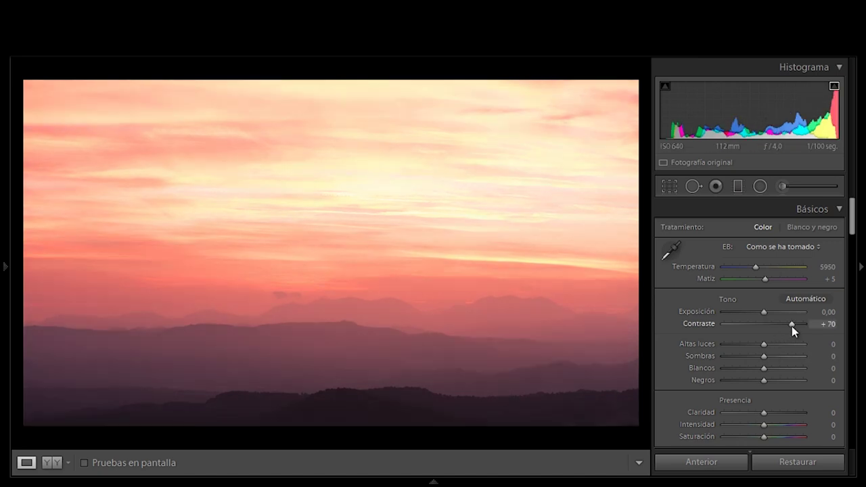
pyautogui.moveTo(791, 325); pyautogui.dragTo(786, 325)
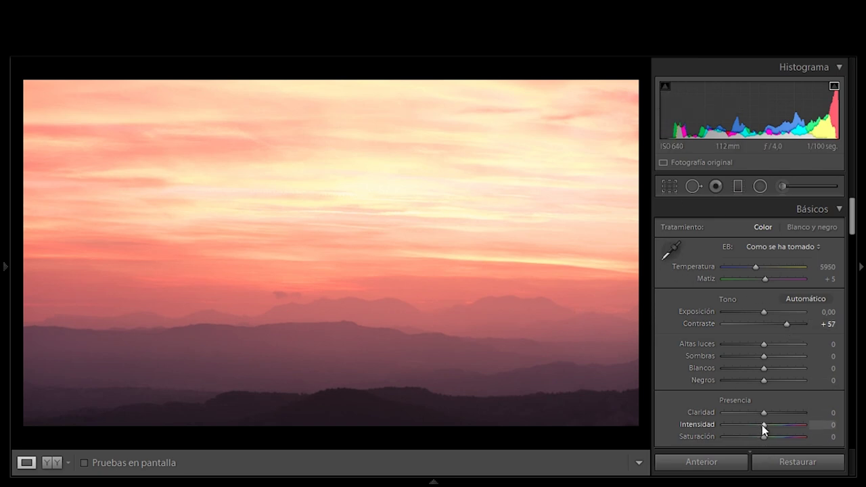
pyautogui.moveTo(760, 424); pyautogui.dragTo(730, 427)
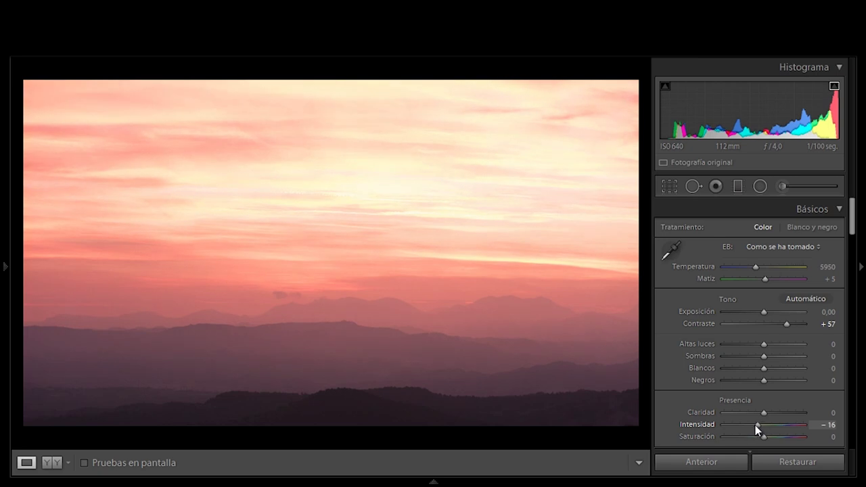
pyautogui.moveTo(729, 427); pyautogui.dragTo(756, 426)
# Scroll to the Detail panel and pan its sharpening preview to the dark tree line.
pyautogui.scroll(-2, 853, 244)
pyautogui.moveTo(853, 244); pyautogui.dragTo(858, 289)
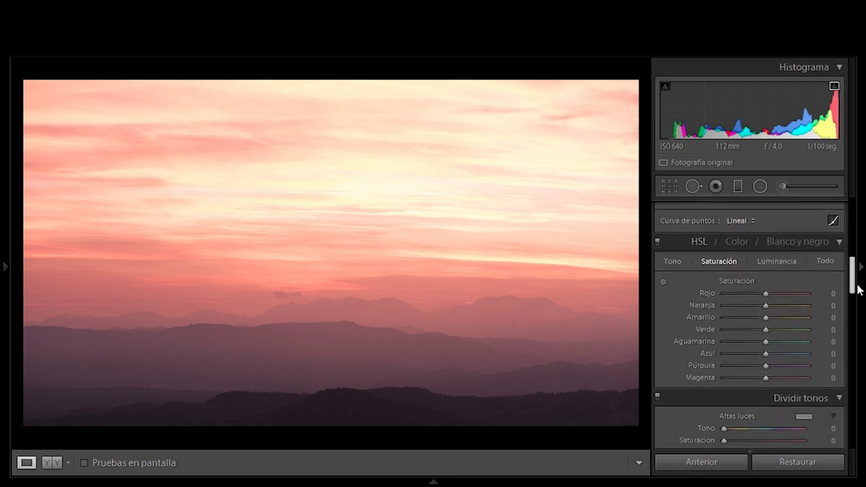
pyautogui.moveTo(859, 289); pyautogui.dragTo(853, 320)
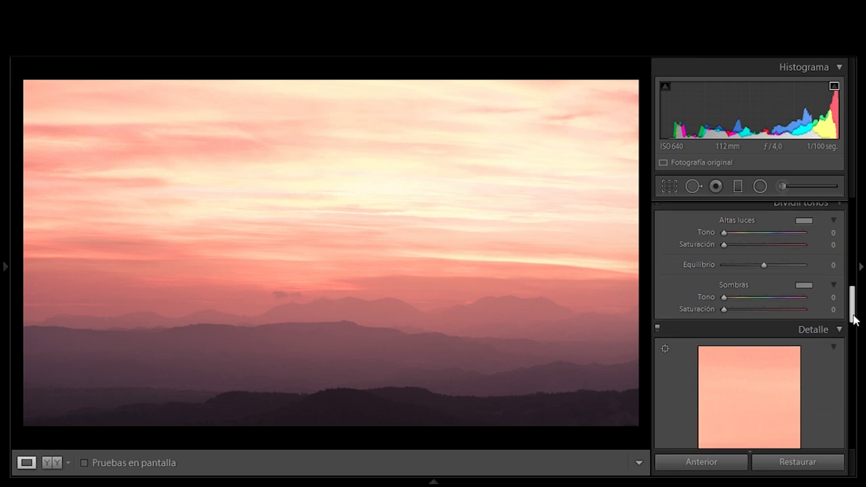
pyautogui.moveTo(853, 325); pyautogui.dragTo(853, 331)
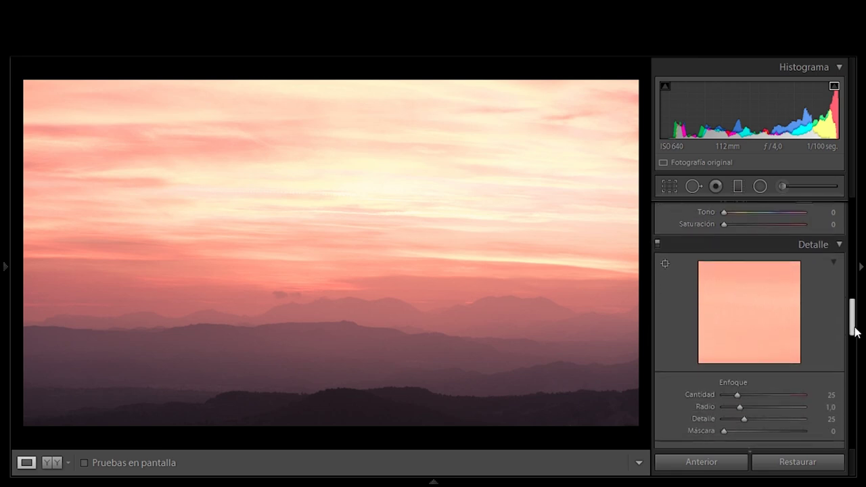
pyautogui.click(775, 329)
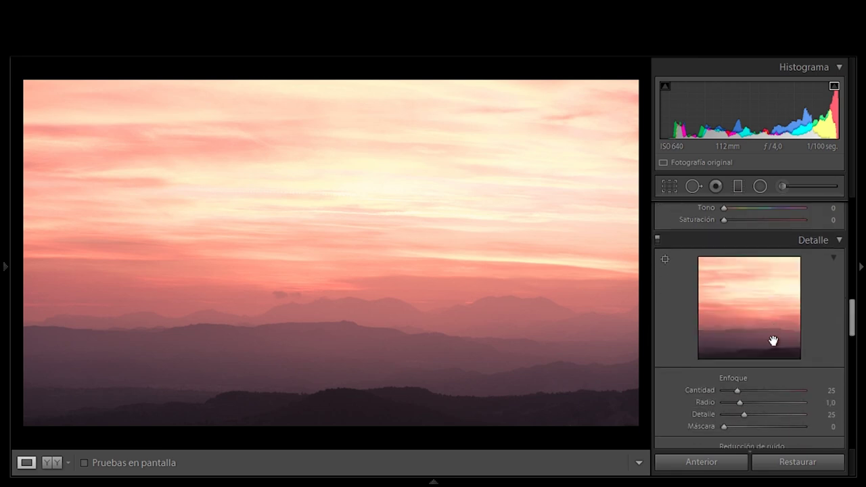
pyautogui.moveTo(769, 350)
pyautogui.mouseDown()
pyautogui.moveTo(698, 292)
pyautogui.moveTo(740, 312)
pyautogui.mouseUp()
# Set sharpening Amount 76, Radius 1,4, Detail 49, then check at 1:1 and return to Fit.
pyautogui.click(757, 391)
pyautogui.click(753, 402)
pyautogui.click(763, 414)
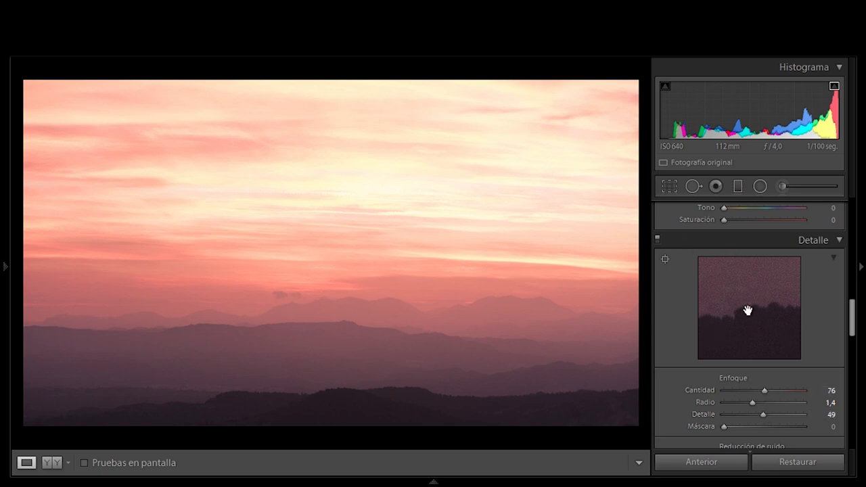
pyautogui.click(473, 399)
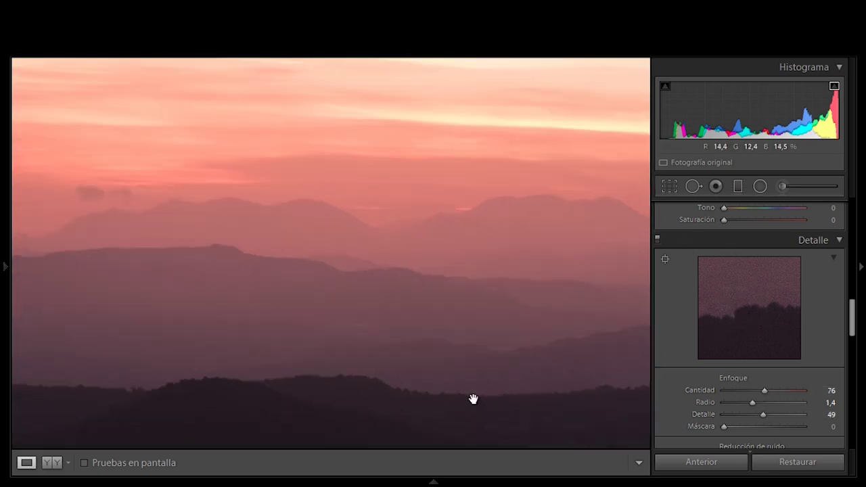
pyautogui.click(100, 142)
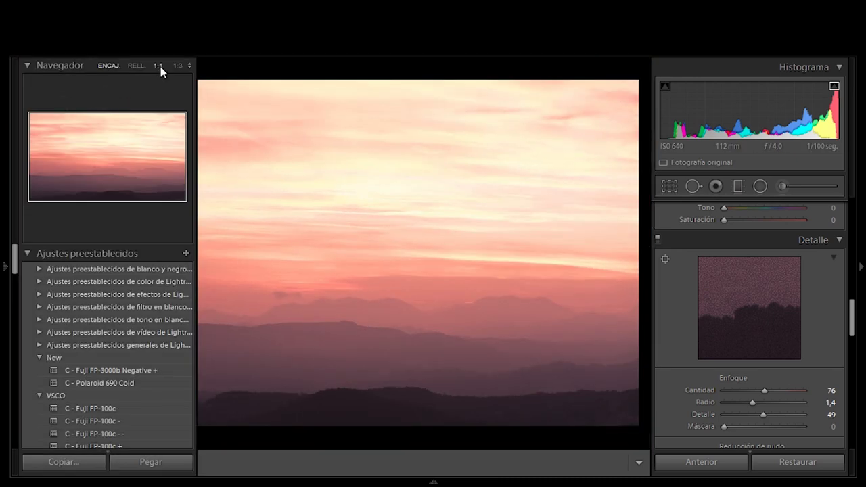
# Zoom to 1:1 on the lower ridge and shrink the Spot Removal brush to about 19.
pyautogui.click(160, 65)
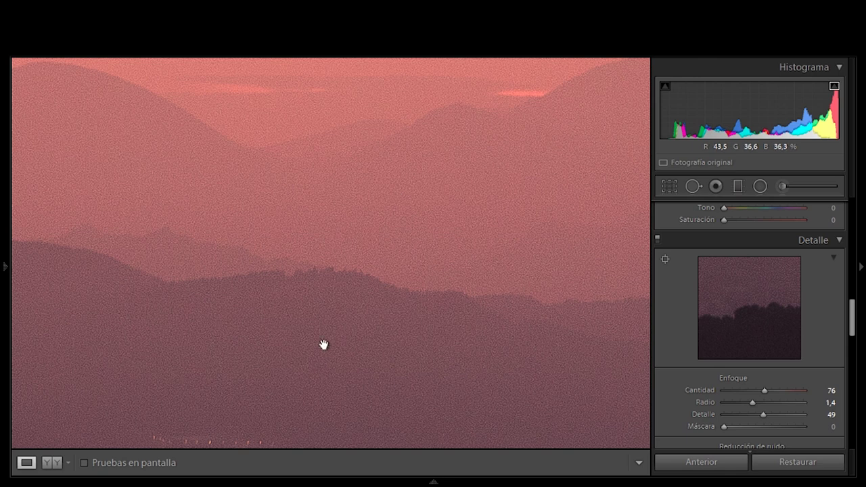
pyautogui.moveTo(322, 344); pyautogui.dragTo(514, 142)
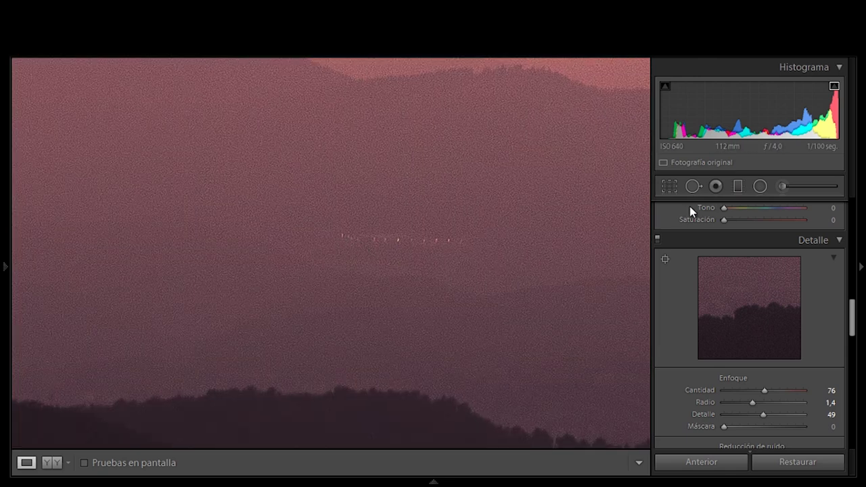
pyautogui.click(692, 186)
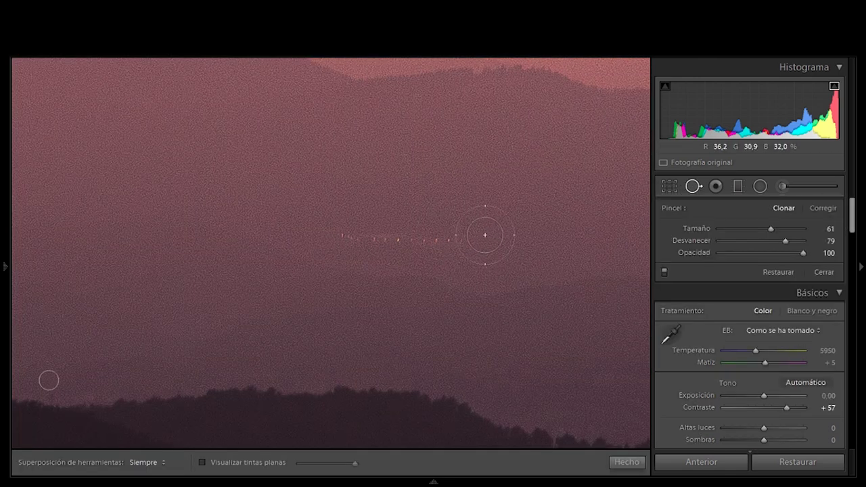
pyautogui.moveTo(757, 230); pyautogui.dragTo(736, 235)
# Clone away the row of hillside lights, finish with Done, and zoom back to fit.
pyautogui.moveTo(459, 240); pyautogui.dragTo(411, 241)
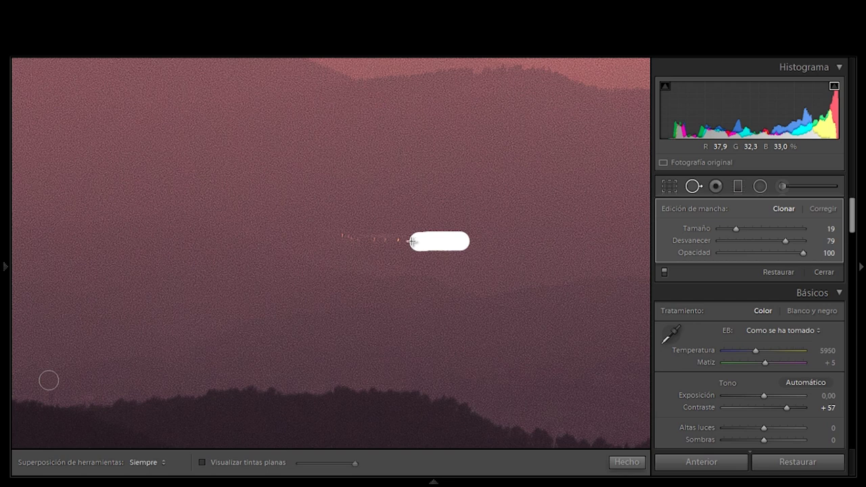
pyautogui.moveTo(411, 241); pyautogui.dragTo(342, 237)
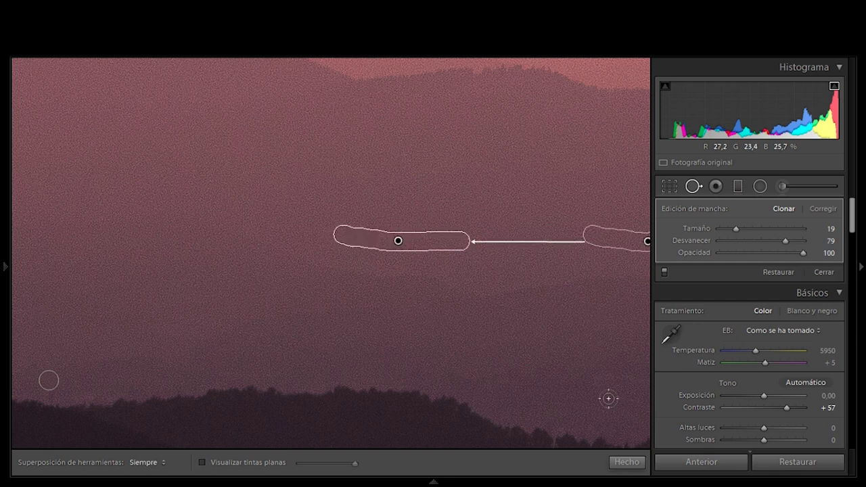
pyautogui.click(627, 462)
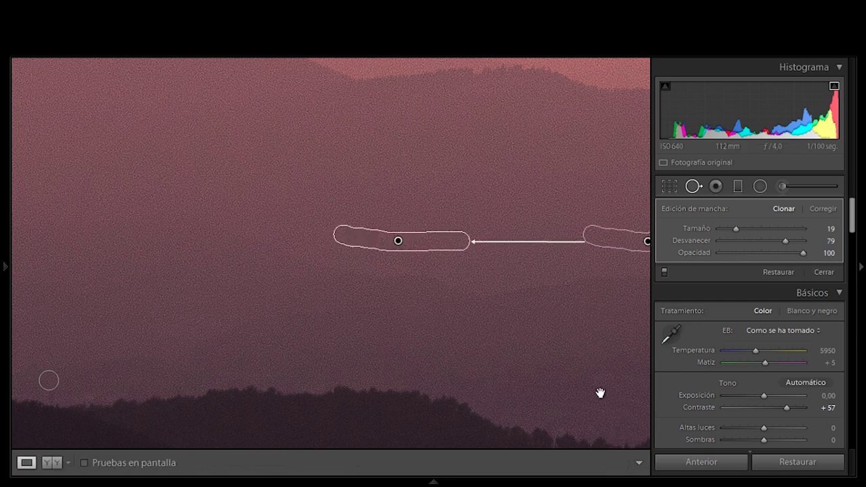
pyautogui.click(586, 352)
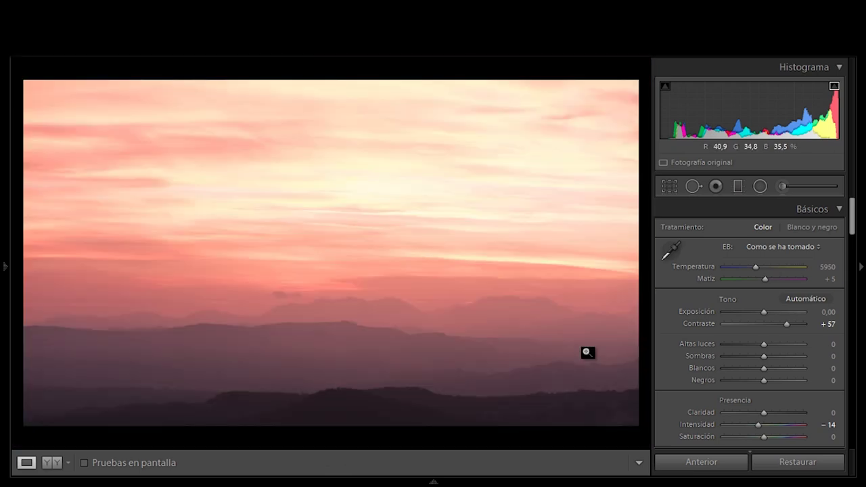
# Scroll to Sharpening and try out different amount, radius and detail values.
pyautogui.moveTo(852, 214); pyautogui.dragTo(853, 325)
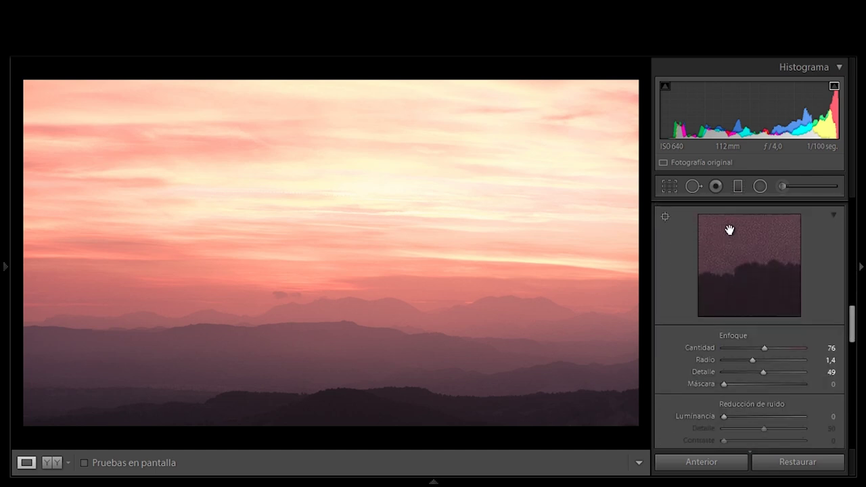
pyautogui.moveTo(763, 372)
pyautogui.mouseDown()
pyautogui.moveTo(745, 371)
pyautogui.moveTo(738, 361)
pyautogui.mouseUp()
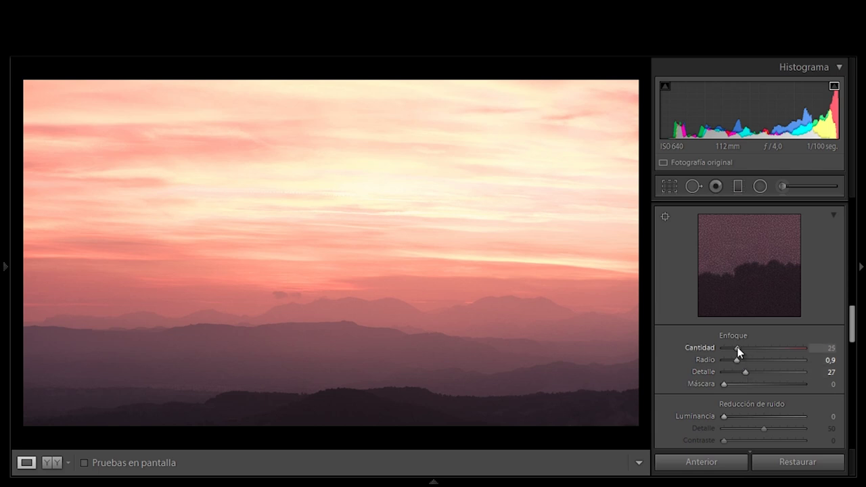
pyautogui.moveTo(737, 347); pyautogui.dragTo(751, 346)
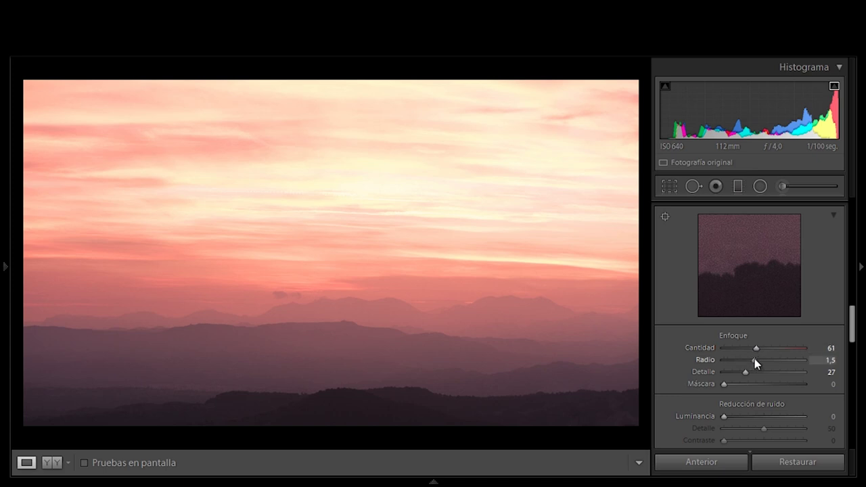
pyautogui.moveTo(754, 359)
pyautogui.mouseDown()
pyautogui.moveTo(735, 358)
pyautogui.moveTo(778, 361)
pyautogui.moveTo(737, 366)
pyautogui.moveTo(779, 372)
pyautogui.moveTo(766, 374)
pyautogui.moveTo(819, 371)
pyautogui.mouseUp()
pyautogui.moveTo(749, 374); pyautogui.dragTo(756, 374)
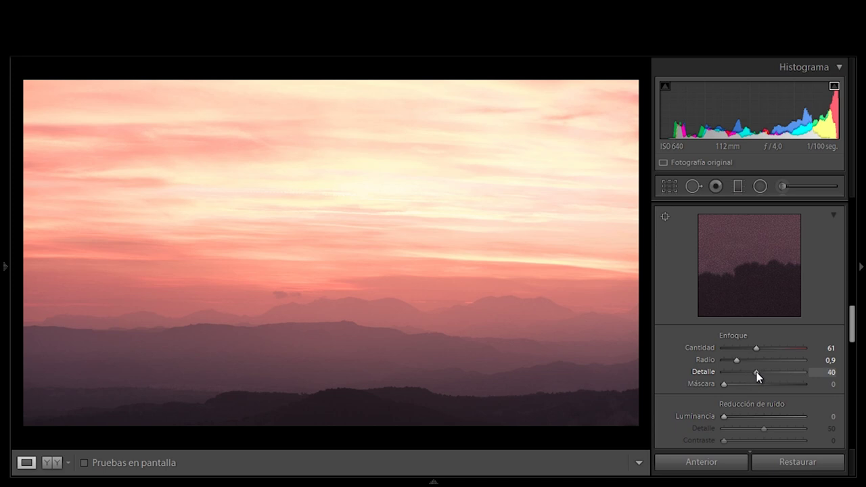
pyautogui.moveTo(757, 349)
pyautogui.mouseDown()
pyautogui.moveTo(742, 359)
pyautogui.moveTo(750, 372)
pyautogui.moveTo(756, 348)
pyautogui.moveTo(741, 351)
pyautogui.mouseUp()
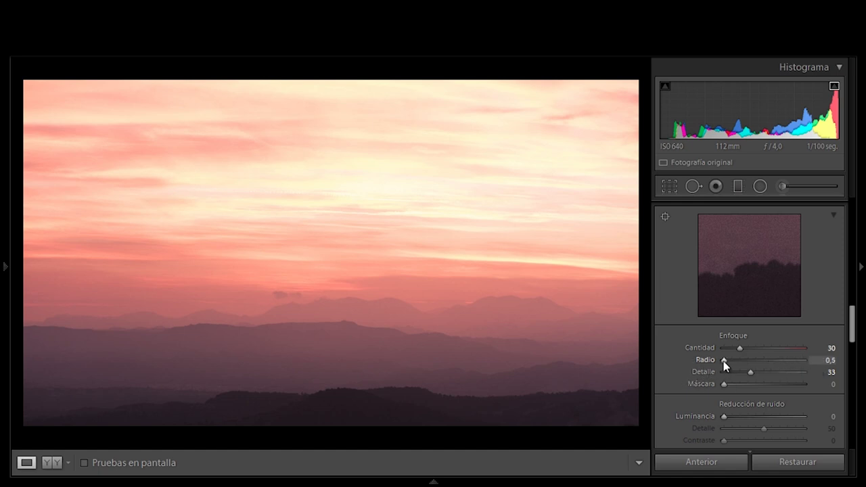
pyautogui.moveTo(745, 359); pyautogui.dragTo(694, 362)
# Finalize sharpening at Detail 47, Amount 50 and Masking 10.
pyautogui.click(760, 372)
pyautogui.click(766, 348)
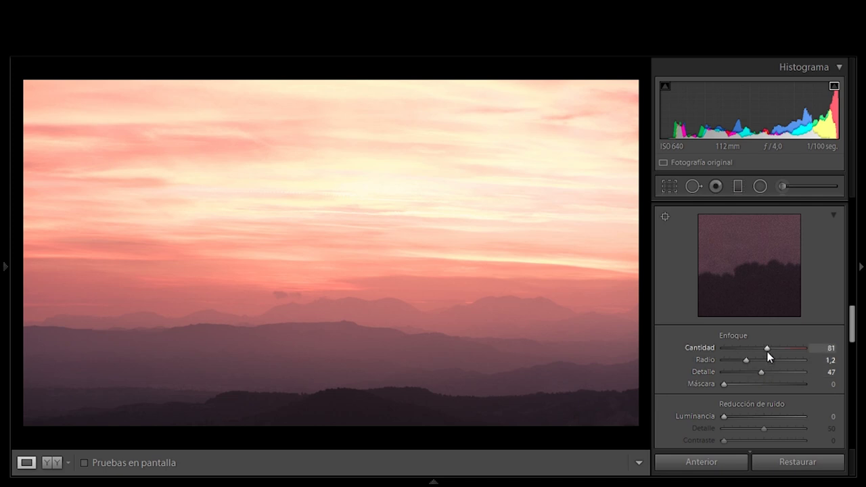
pyautogui.click(734, 384)
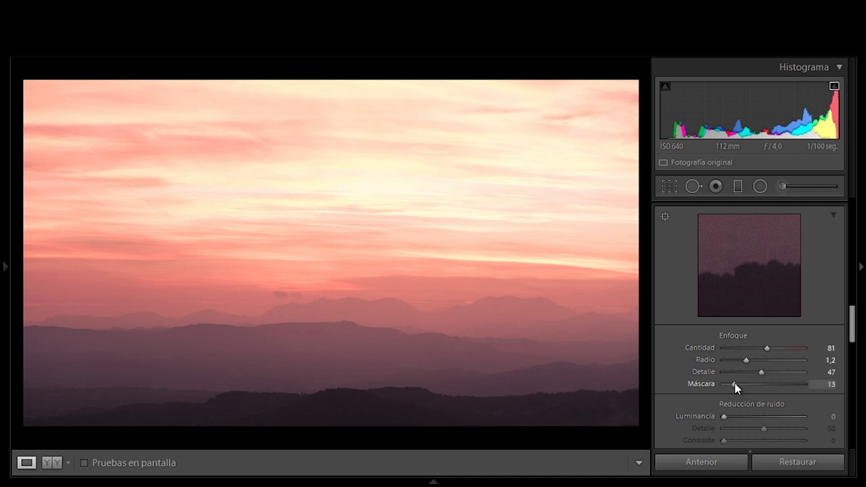
pyautogui.moveTo(735, 385); pyautogui.dragTo(746, 387)
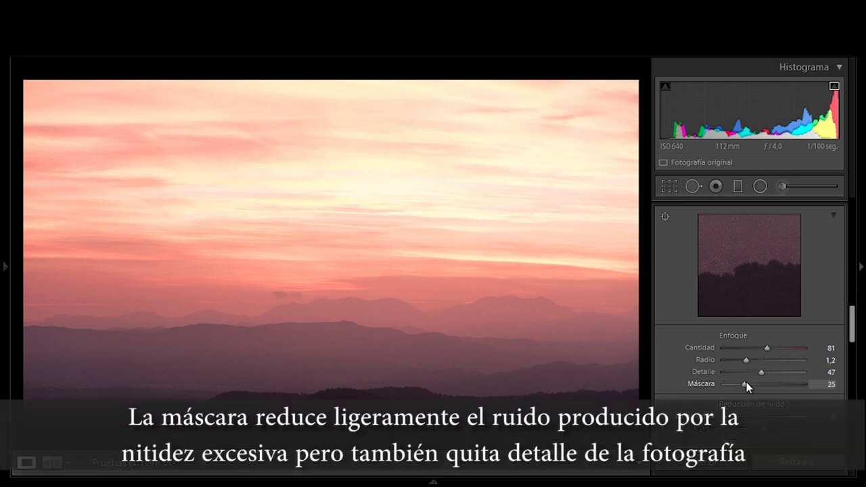
pyautogui.click(750, 349)
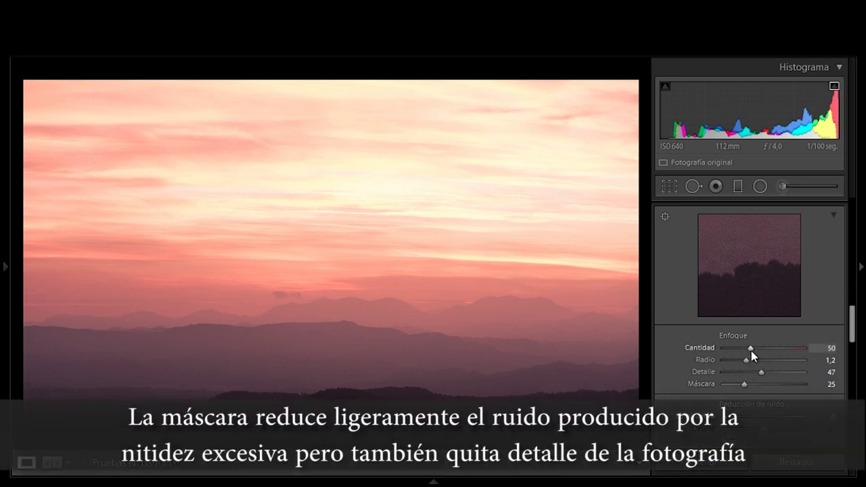
pyautogui.moveTo(743, 385); pyautogui.dragTo(729, 386)
pyautogui.moveTo(850, 323); pyautogui.dragTo(863, 431)
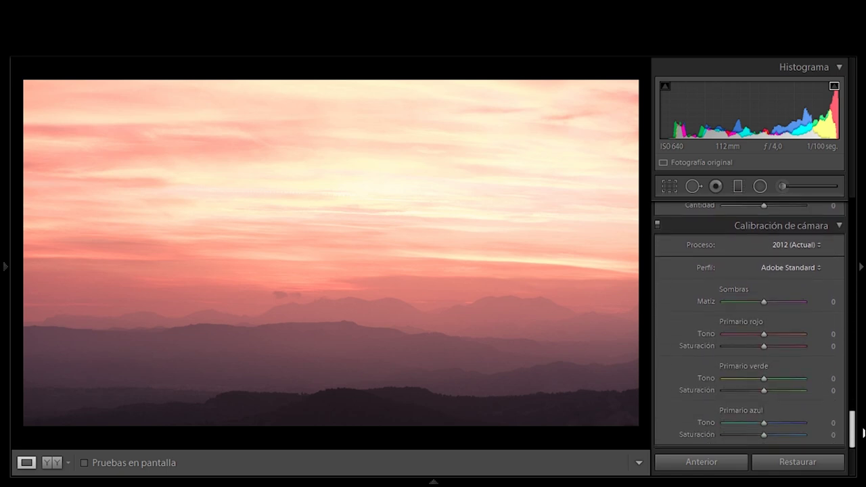
# Choose Camera Standard in the Camera Calibration profile dropdown.
pyautogui.click(807, 267)
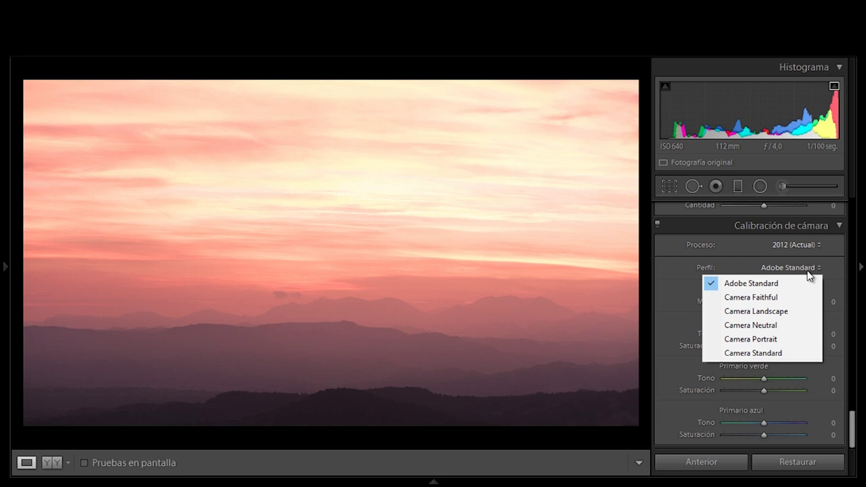
pyautogui.click(807, 353)
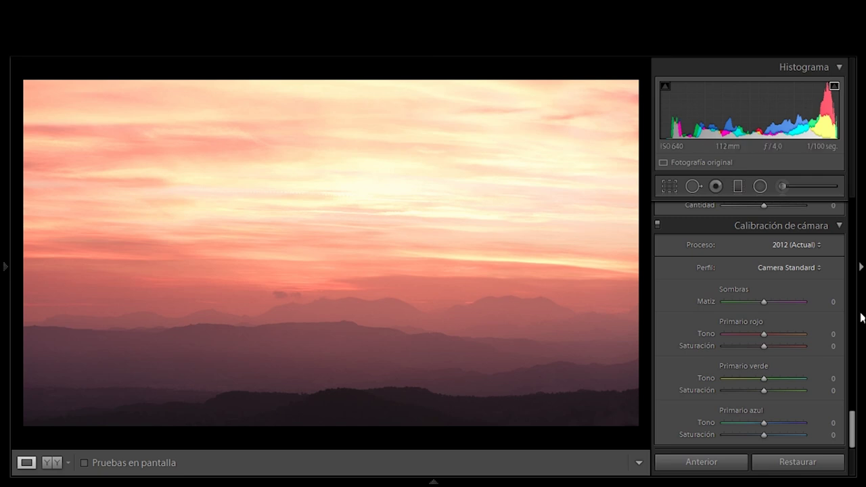
pyautogui.moveTo(851, 429); pyautogui.dragTo(851, 215)
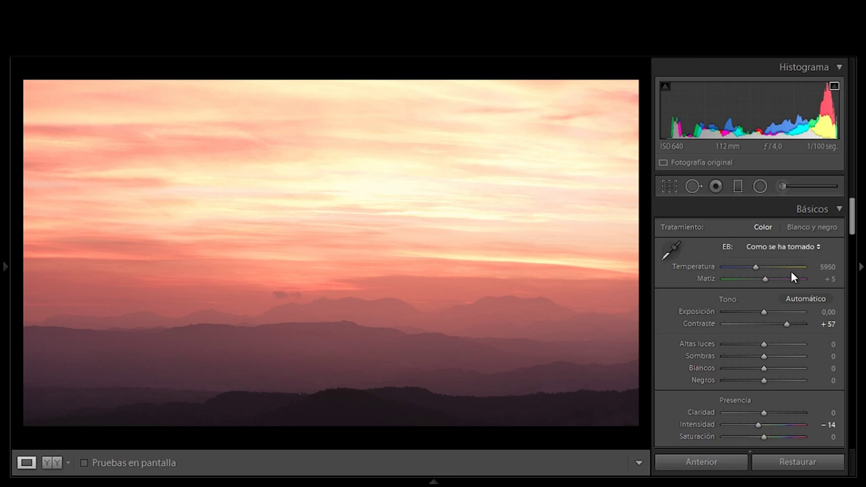
# Set Highlights to -37, comparing against the reset value, and settle Blacks at -38.
pyautogui.click(748, 344)
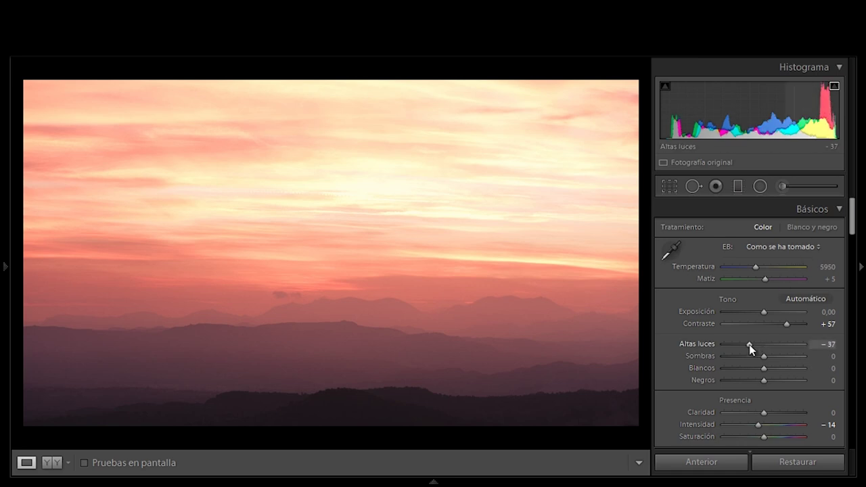
pyautogui.doubleClick(748, 344)
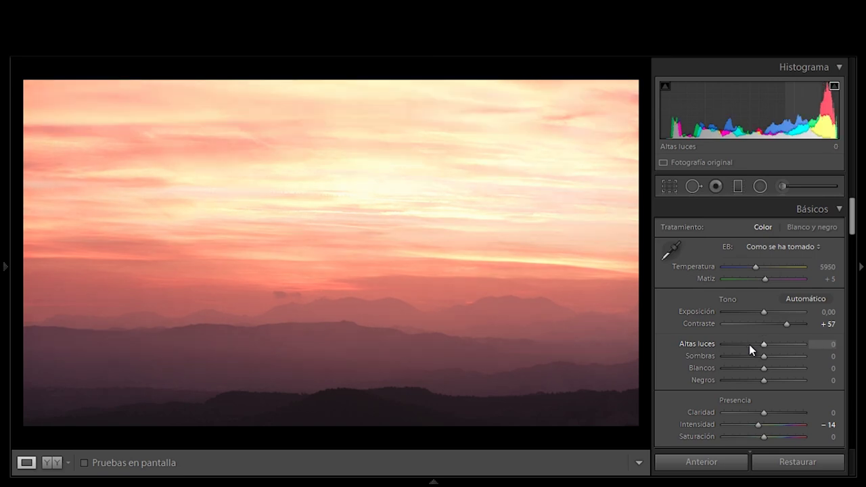
pyautogui.click(748, 344)
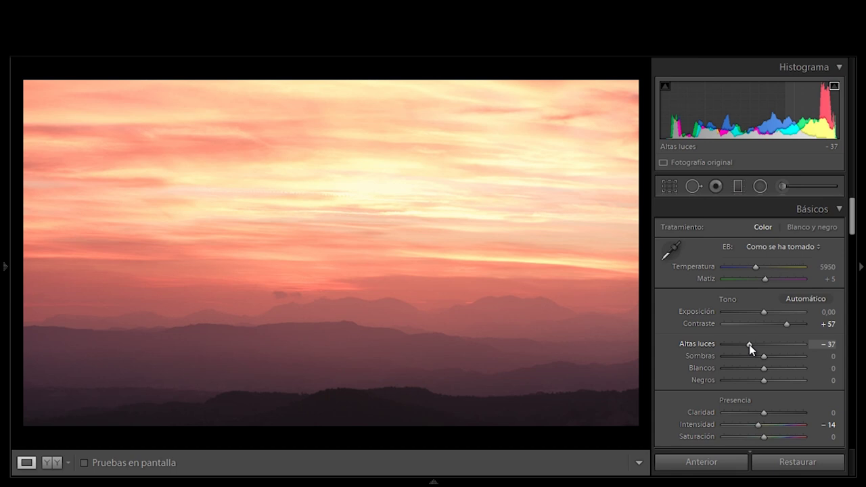
pyautogui.click(739, 381)
pyautogui.moveTo(733, 383); pyautogui.dragTo(735, 385)
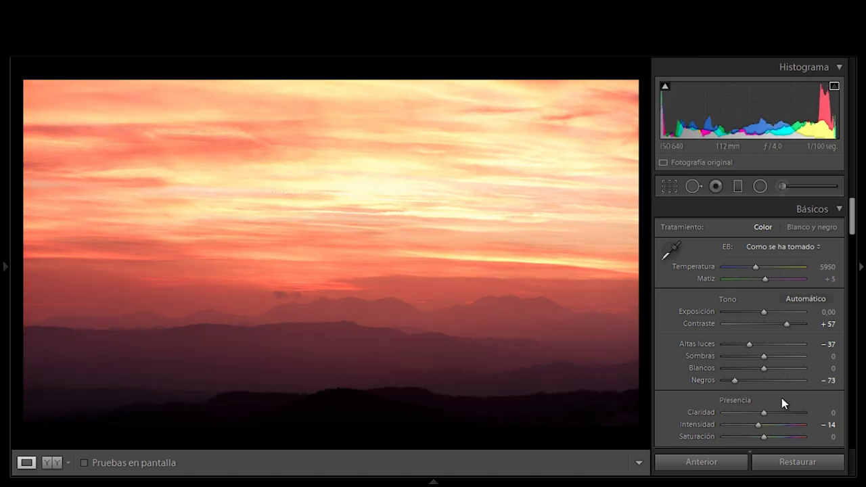
pyautogui.moveTo(735, 380); pyautogui.dragTo(745, 379)
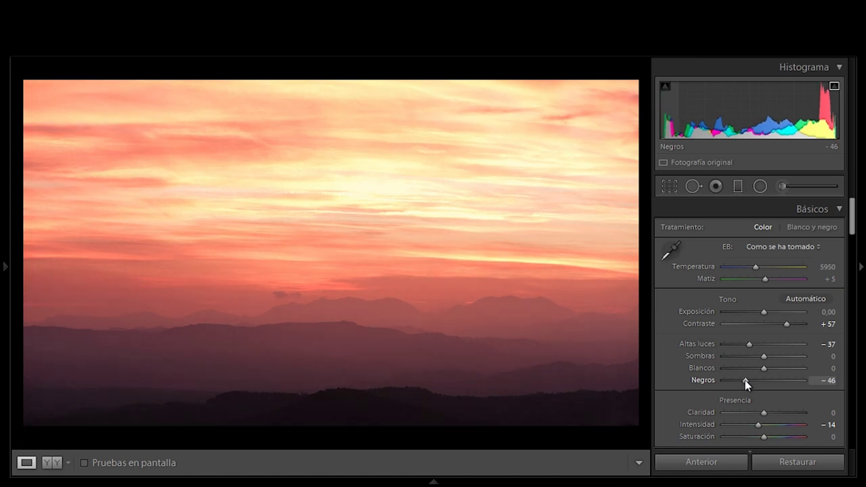
pyautogui.moveTo(745, 380); pyautogui.dragTo(747, 380)
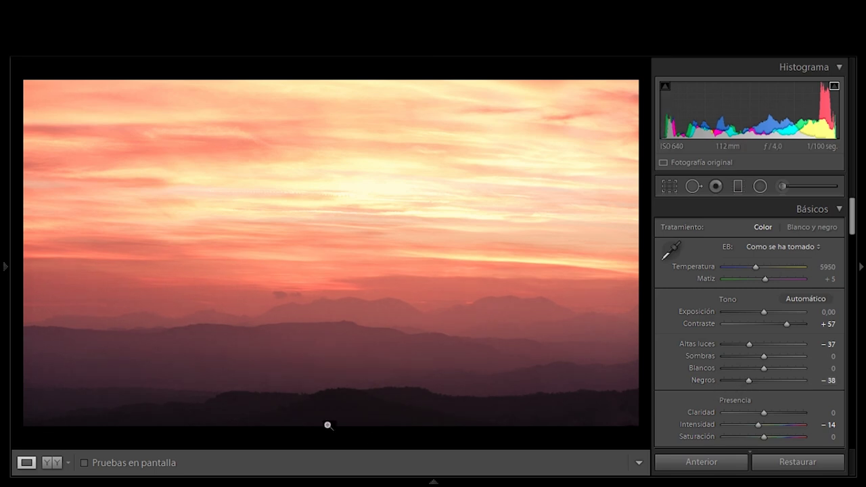
# Compare before and after side by side, return to Loupe, and select the Graduated Filter.
pyautogui.click(56, 466)
pyautogui.click(56, 466)
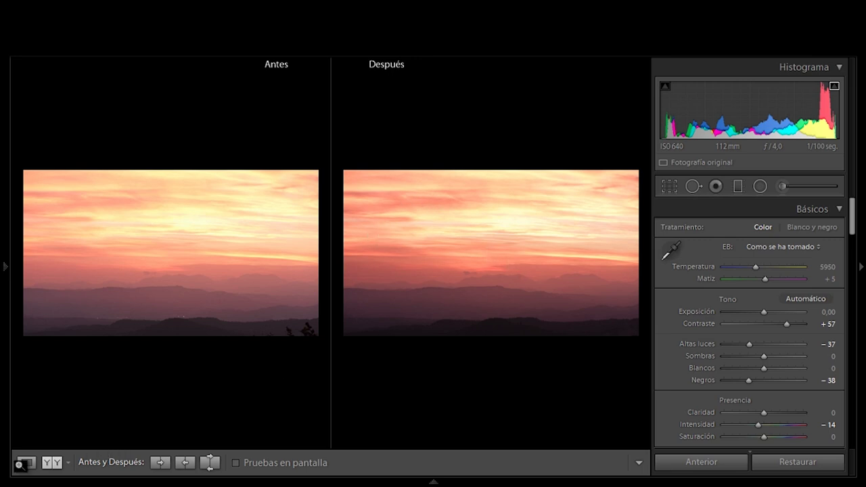
pyautogui.click(24, 462)
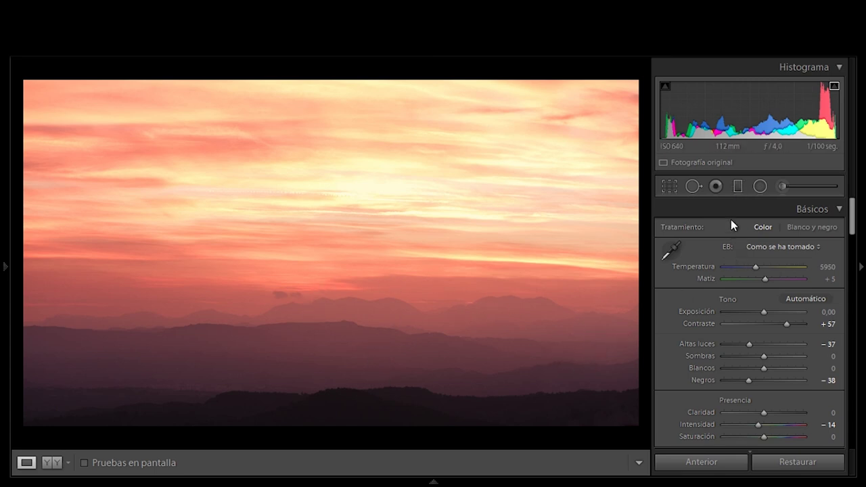
pyautogui.click(738, 188)
# Raise the sky filter's guide lines and set Contrast -77, Exposure -0,43, Saturation 0.
pyautogui.click(361, 295)
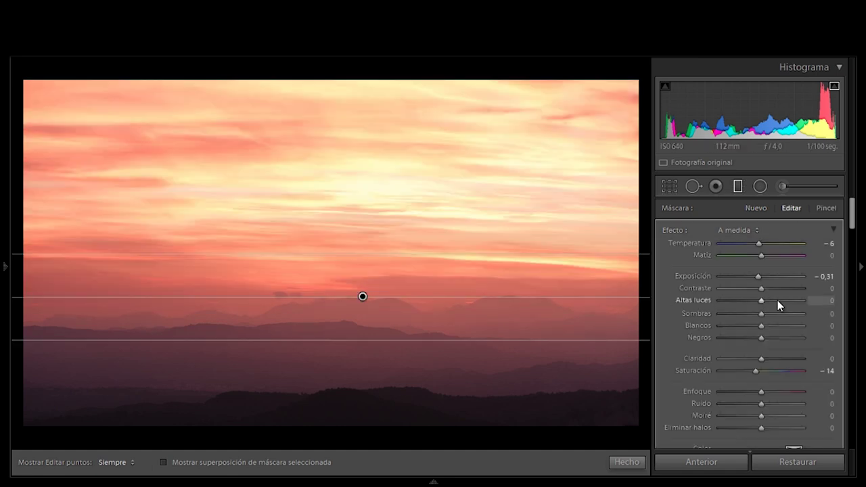
pyautogui.moveTo(761, 288); pyautogui.dragTo(730, 289)
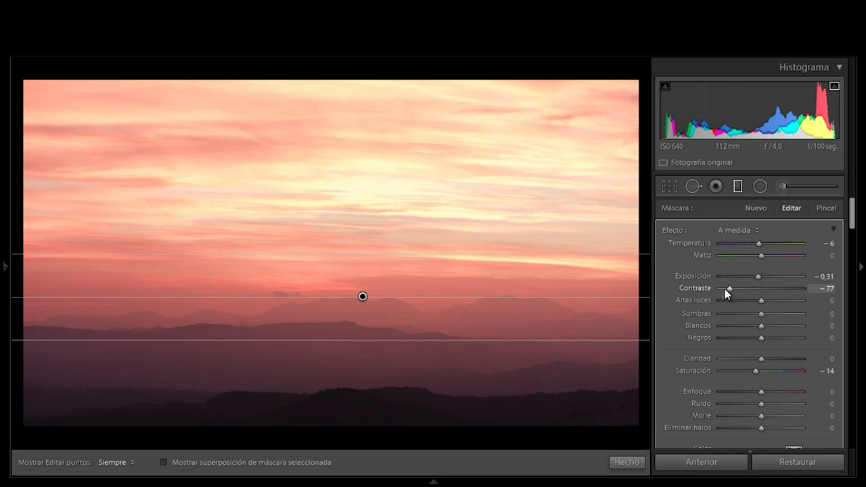
pyautogui.moveTo(404, 339); pyautogui.dragTo(402, 317)
pyautogui.moveTo(385, 254); pyautogui.dragTo(385, 243)
pyautogui.moveTo(757, 276); pyautogui.dragTo(749, 277)
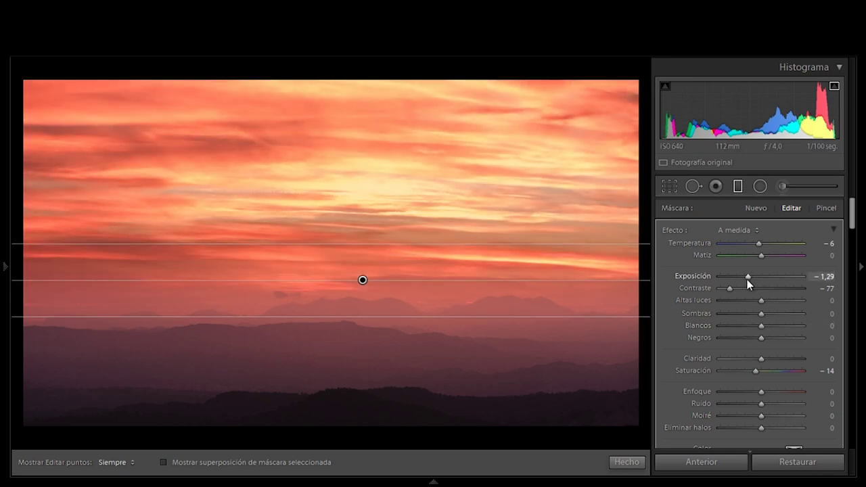
pyautogui.doubleClick(737, 371)
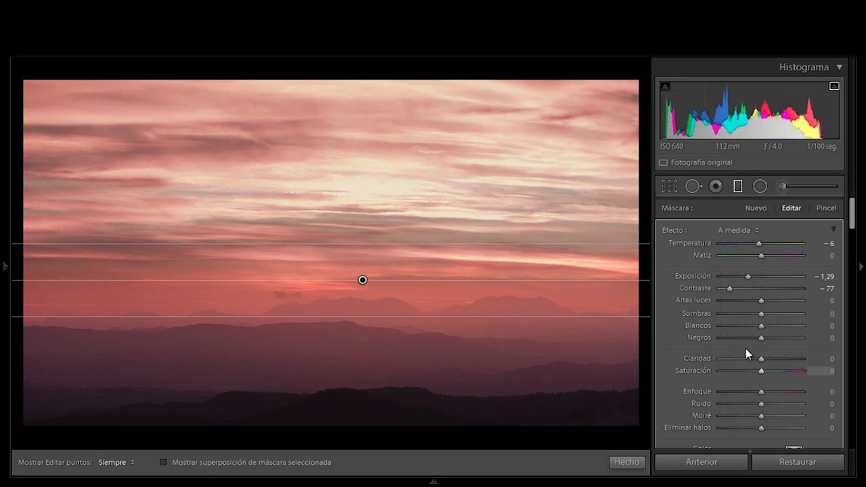
pyautogui.moveTo(747, 273); pyautogui.dragTo(754, 276)
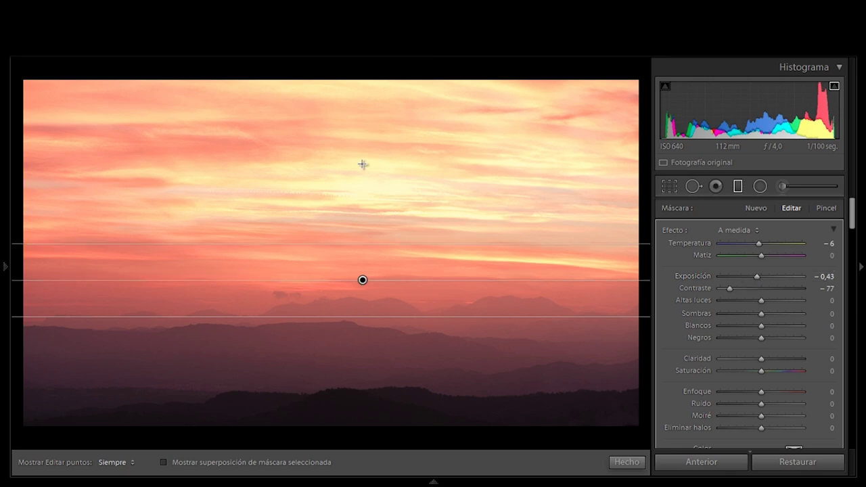
# Draw a second, level graduated filter over the upper sky and cool the filter temperatures.
pyautogui.moveTo(366, 205); pyautogui.dragTo(362, 257)
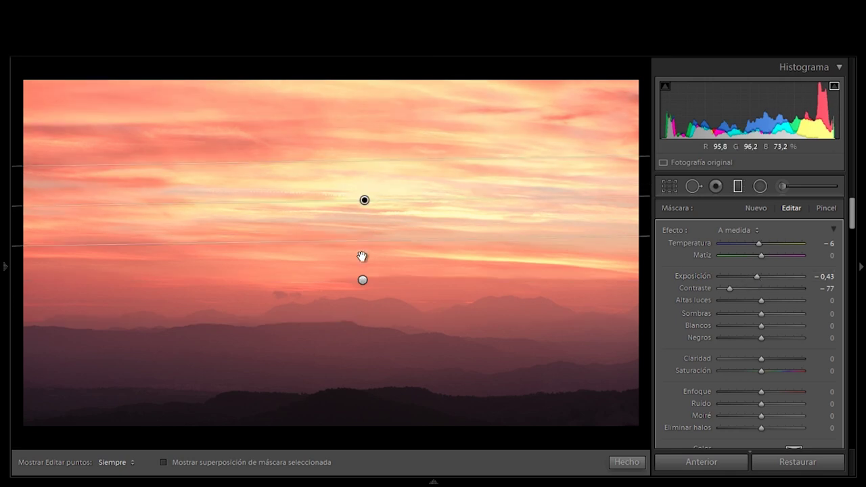
pyautogui.moveTo(361, 257); pyautogui.dragTo(363, 264)
pyautogui.moveTo(758, 242); pyautogui.dragTo(743, 244)
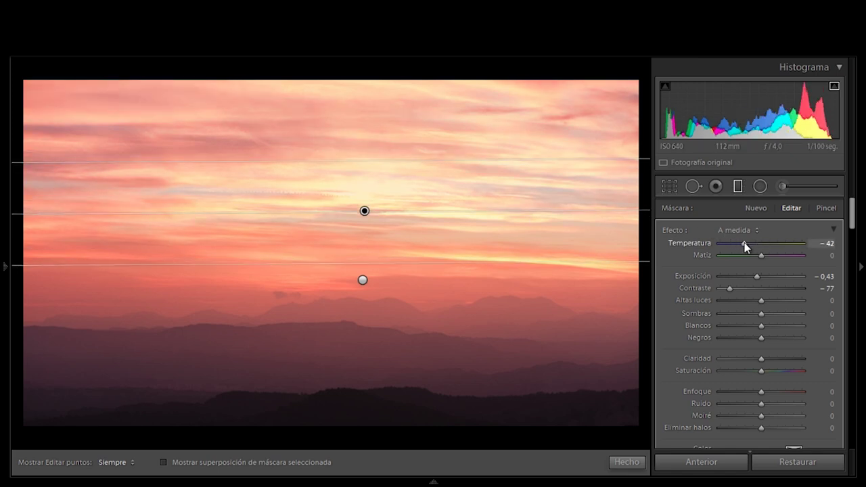
pyautogui.click(362, 280)
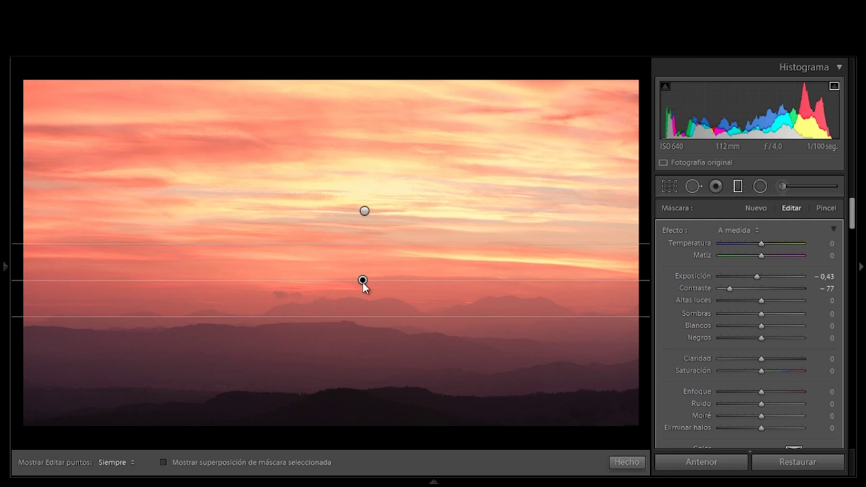
pyautogui.moveTo(758, 246); pyautogui.dragTo(757, 246)
pyautogui.press('Down')
pyautogui.press('Down')
pyautogui.press('Down')
pyautogui.press('Down')
pyautogui.press('Down')
pyautogui.press('Down')
pyautogui.press('Down')
pyautogui.press('Down')
pyautogui.press('Down')
# Extend the upper filter higher and set its Exposure -0,86 and Saturation -28.
pyautogui.click(364, 210)
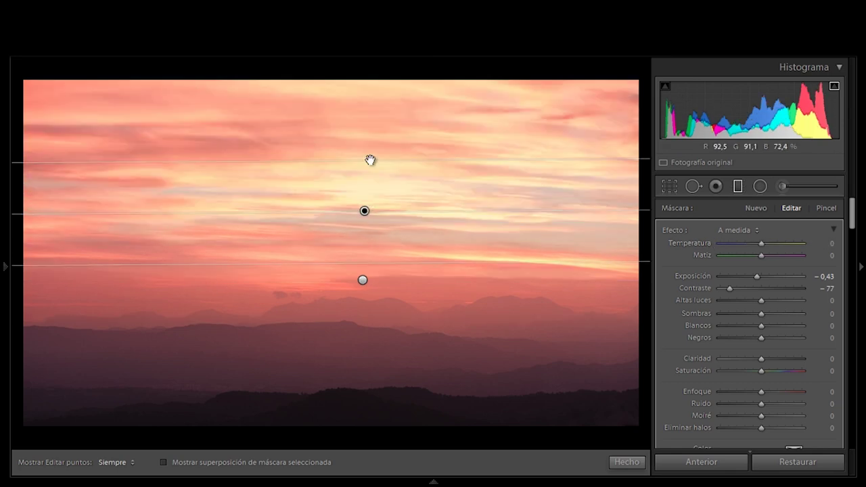
pyautogui.moveTo(370, 162); pyautogui.dragTo(371, 97)
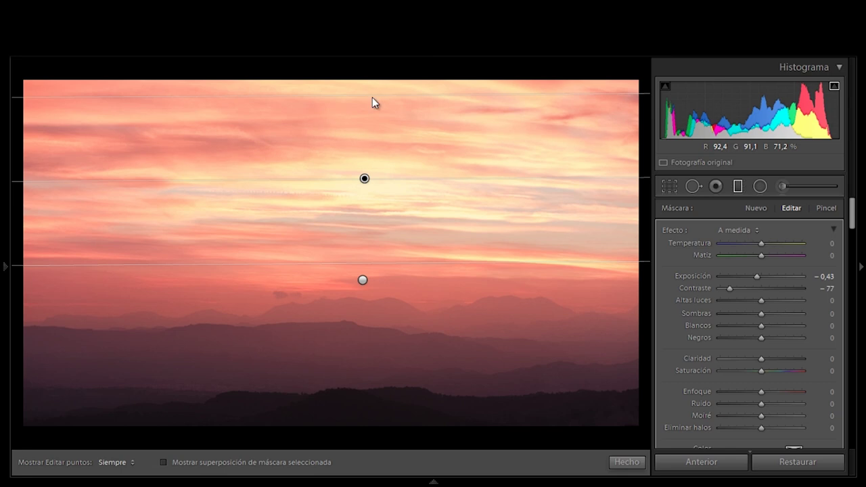
pyautogui.moveTo(757, 276); pyautogui.dragTo(751, 274)
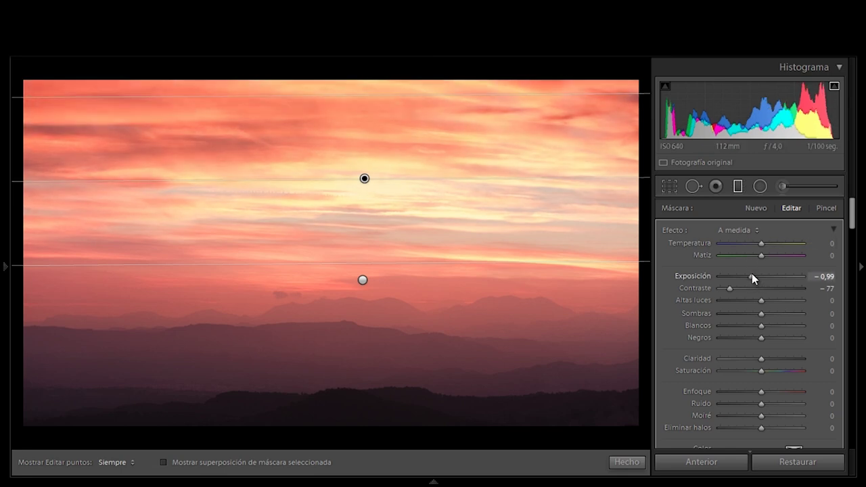
pyautogui.moveTo(754, 276); pyautogui.dragTo(752, 276)
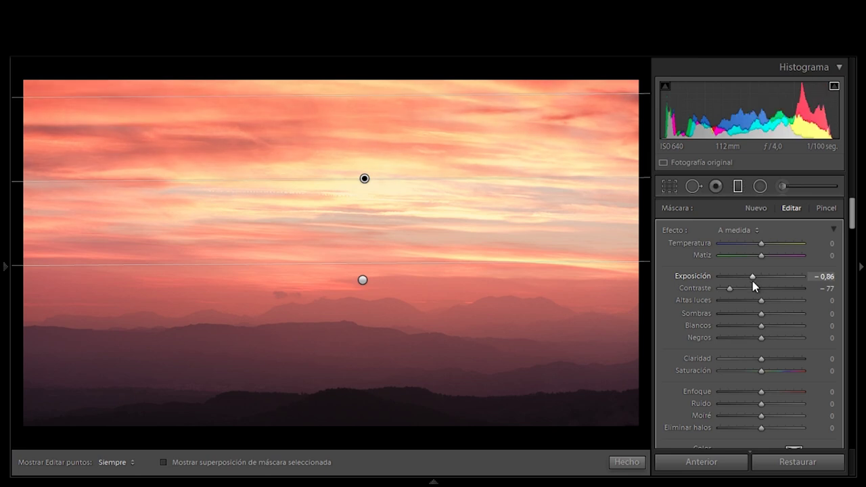
pyautogui.moveTo(760, 371); pyautogui.dragTo(748, 371)
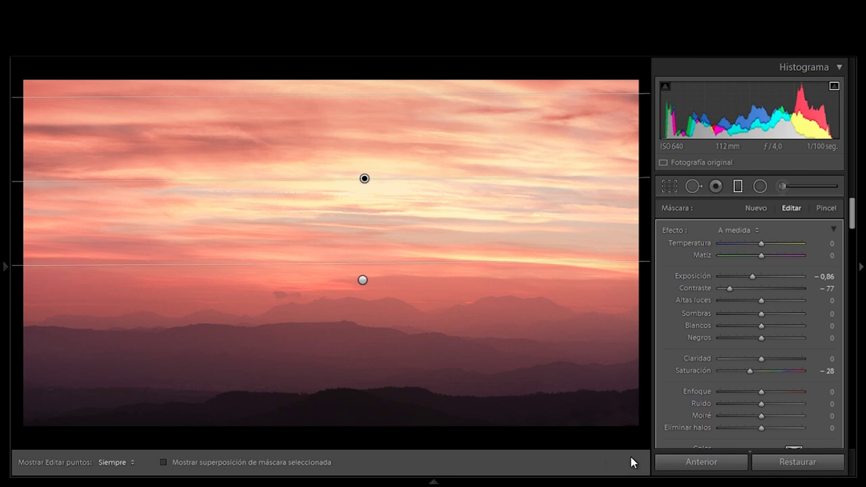
pyautogui.press('m')
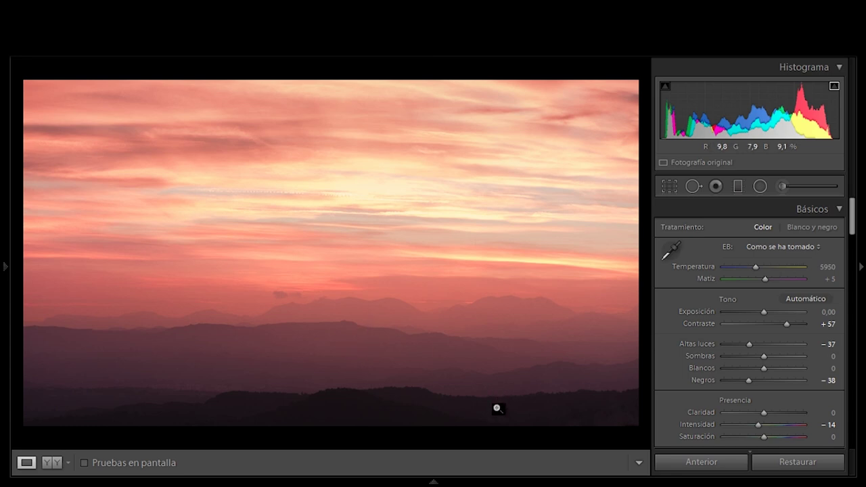
pyautogui.click(412, 394)
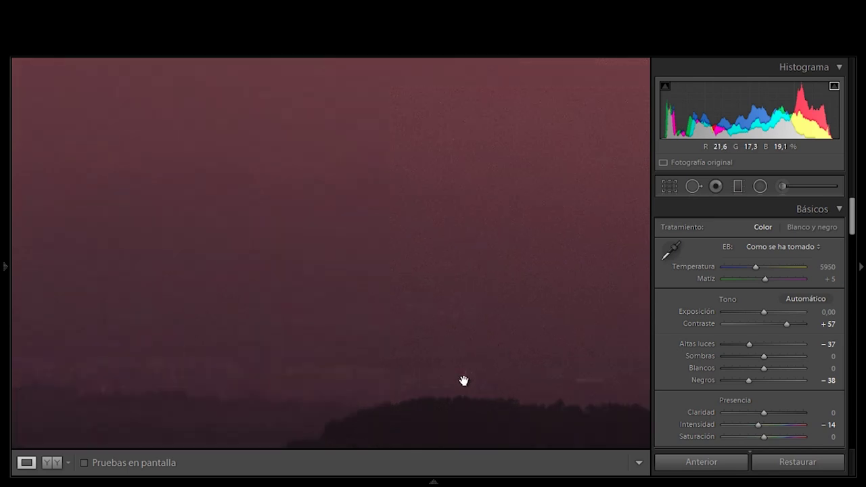
pyautogui.moveTo(449, 403); pyautogui.dragTo(534, 251)
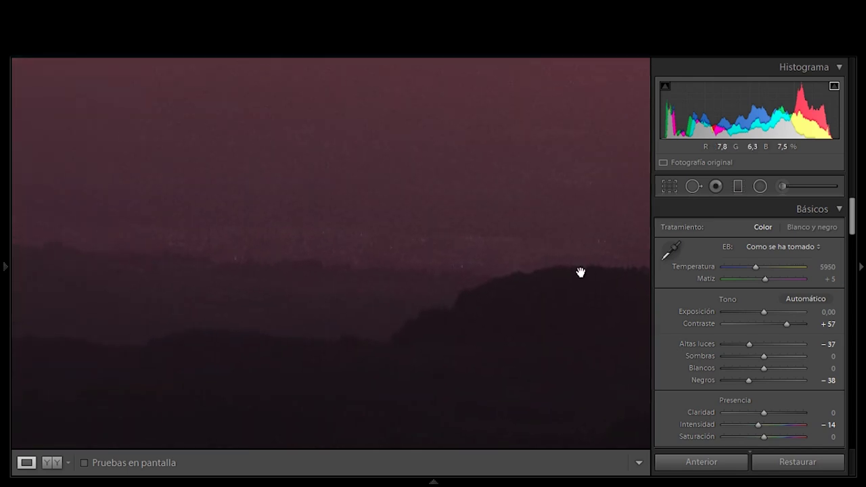
pyautogui.moveTo(580, 273); pyautogui.dragTo(572, 332)
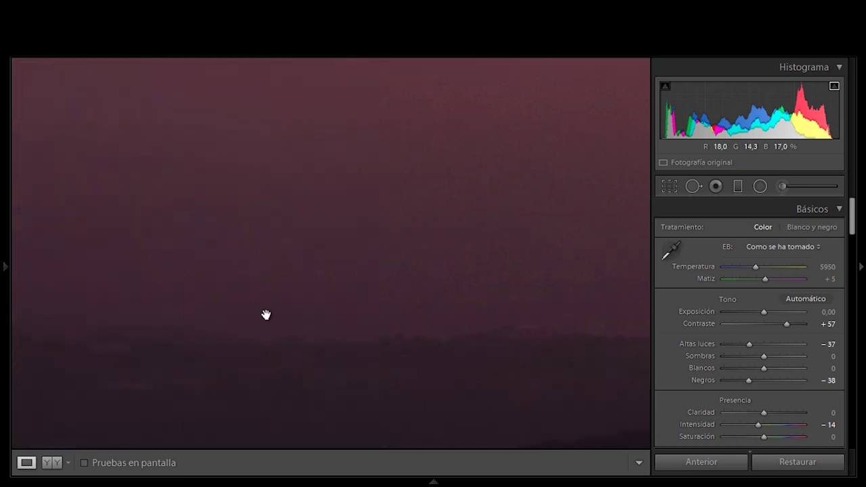
pyautogui.moveTo(352, 316); pyautogui.dragTo(597, 329)
pyautogui.moveTo(469, 333); pyautogui.dragTo(160, 319)
pyautogui.click(316, 223)
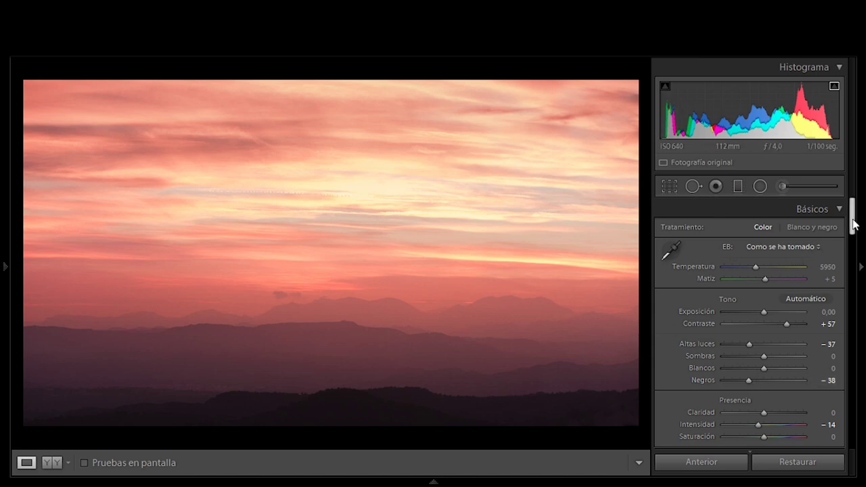
pyautogui.moveTo(853, 222); pyautogui.dragTo(858, 251)
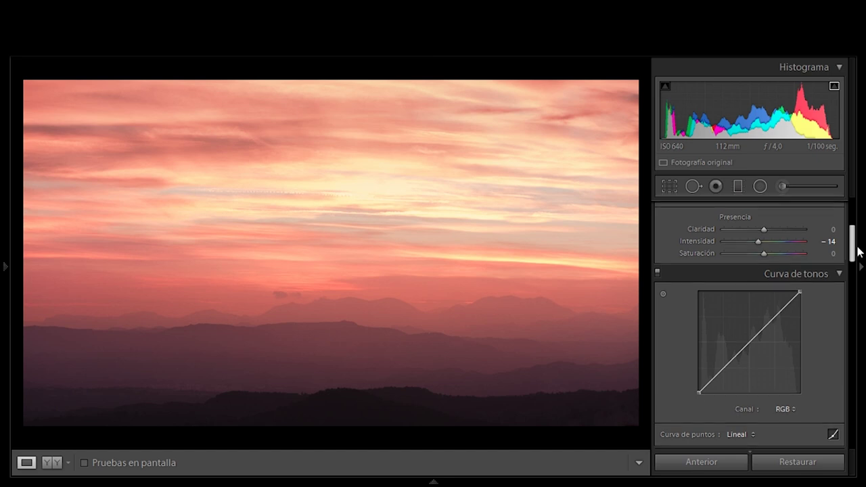
pyautogui.scroll(-3, 854, 254)
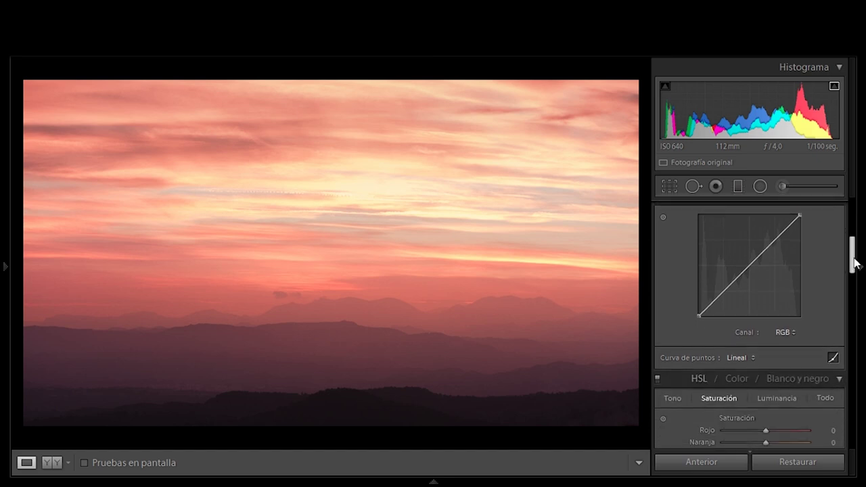
pyautogui.moveTo(854, 264); pyautogui.dragTo(854, 272)
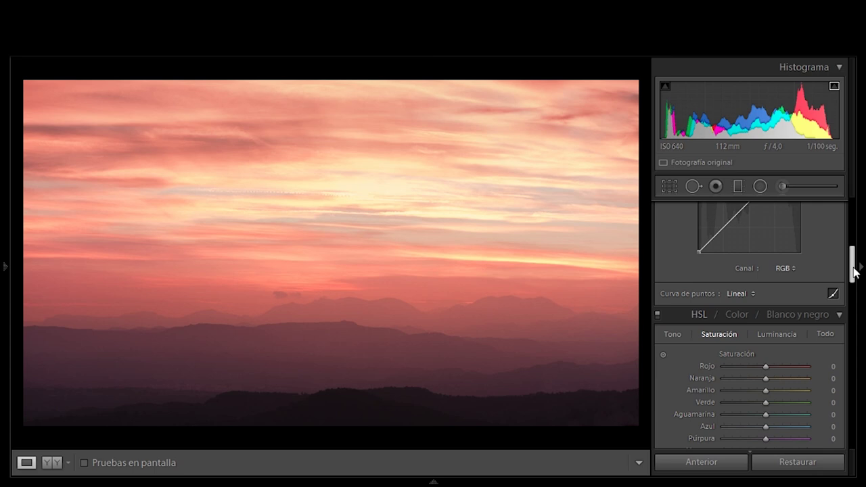
pyautogui.moveTo(854, 272); pyautogui.dragTo(855, 216)
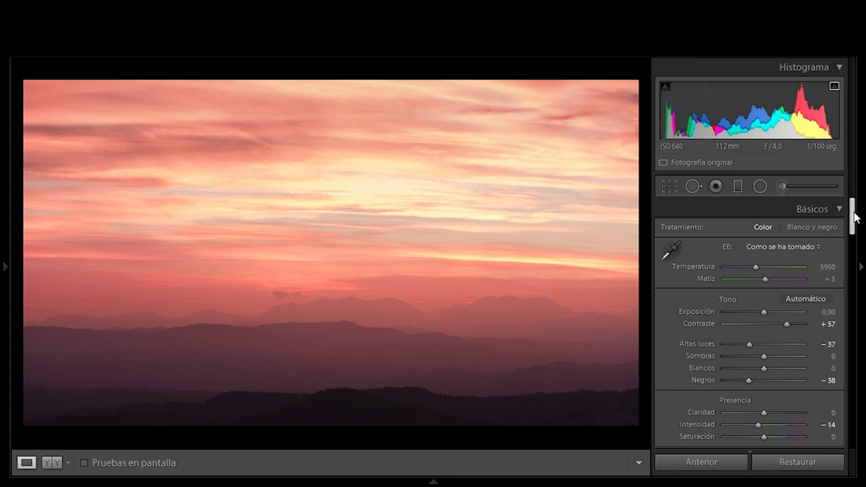
pyautogui.moveTo(853, 216); pyautogui.dragTo(855, 210)
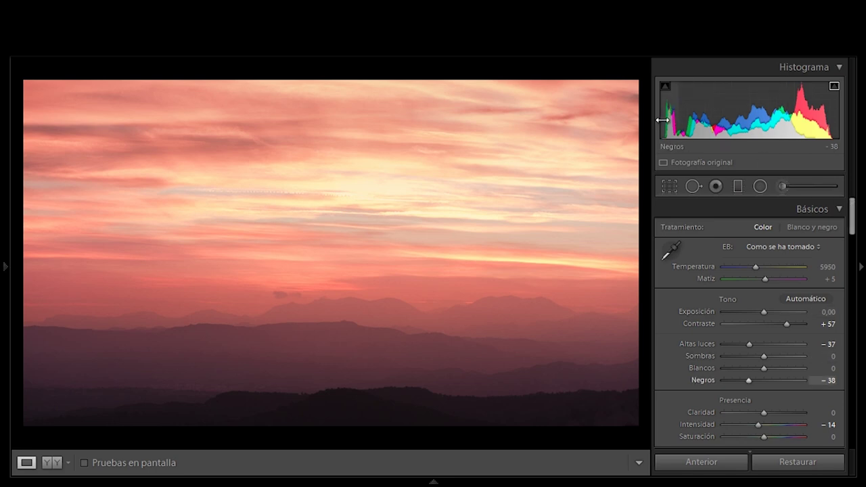
# Scroll to the Detail panel and pan its preview to show the treeline.
pyautogui.moveTo(852, 203); pyautogui.dragTo(852, 318)
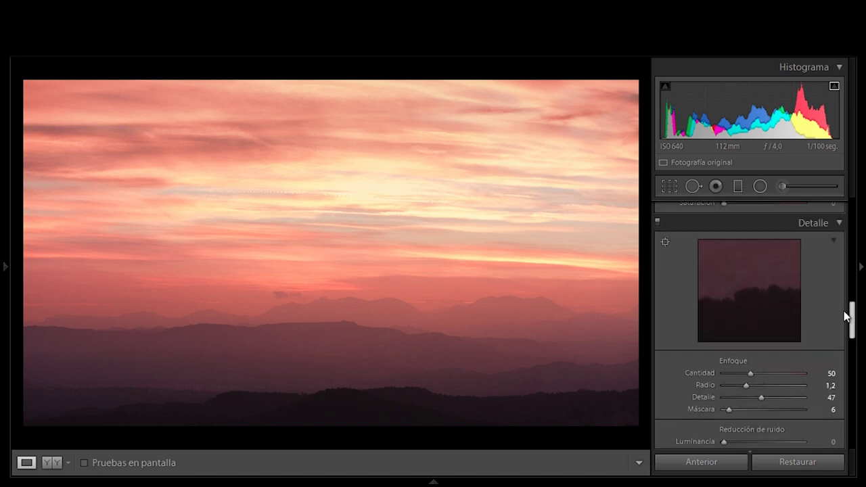
pyautogui.moveTo(731, 294); pyautogui.dragTo(782, 311)
pyautogui.moveTo(852, 336)
pyautogui.mouseDown()
pyautogui.moveTo(853, 343)
pyautogui.moveTo(851, 336)
pyautogui.mouseUp()
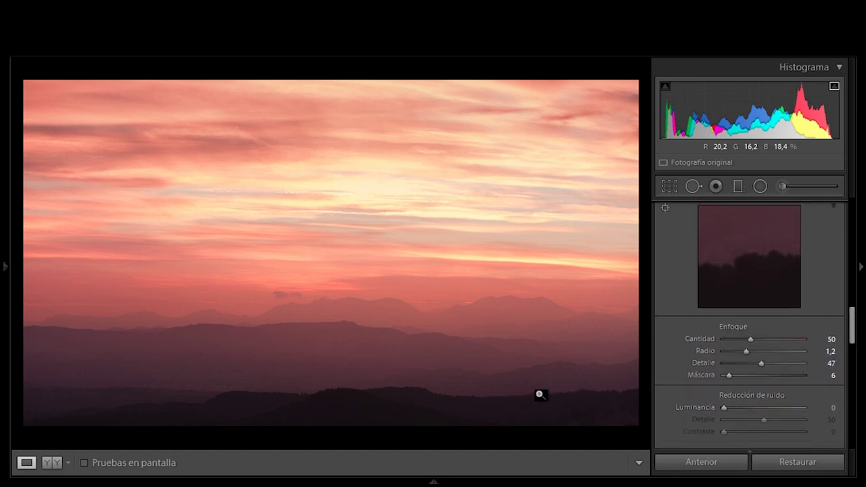